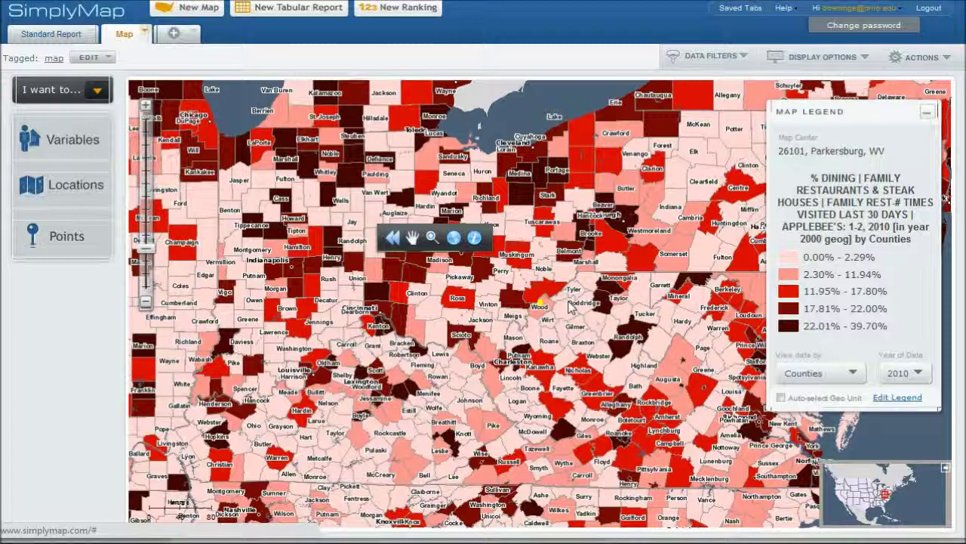
# - Switch from the map to the Standard Report tab
pyautogui.click(44, 36)
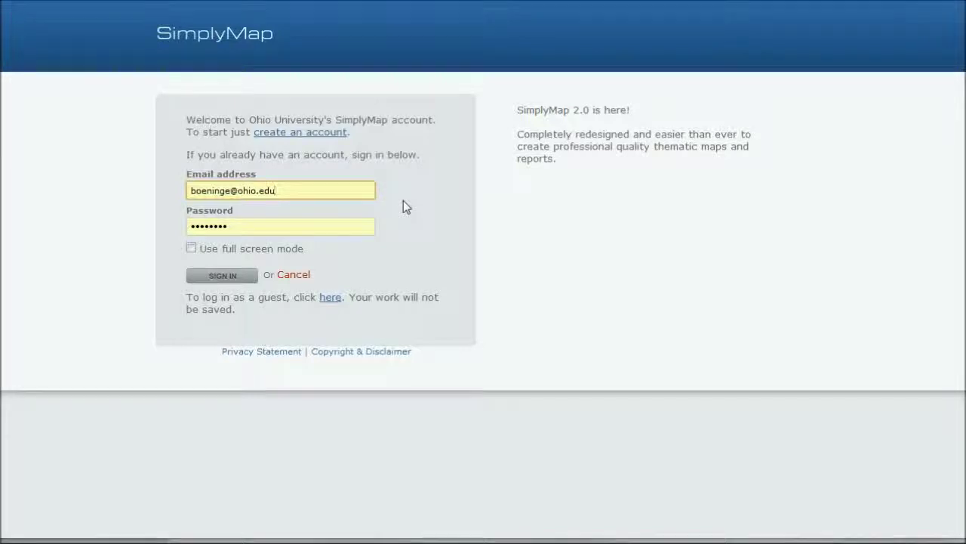
# - Sign in and launch the Standard Report Wizard on the Standard Report 1 tab
pyautogui.click(237, 294)
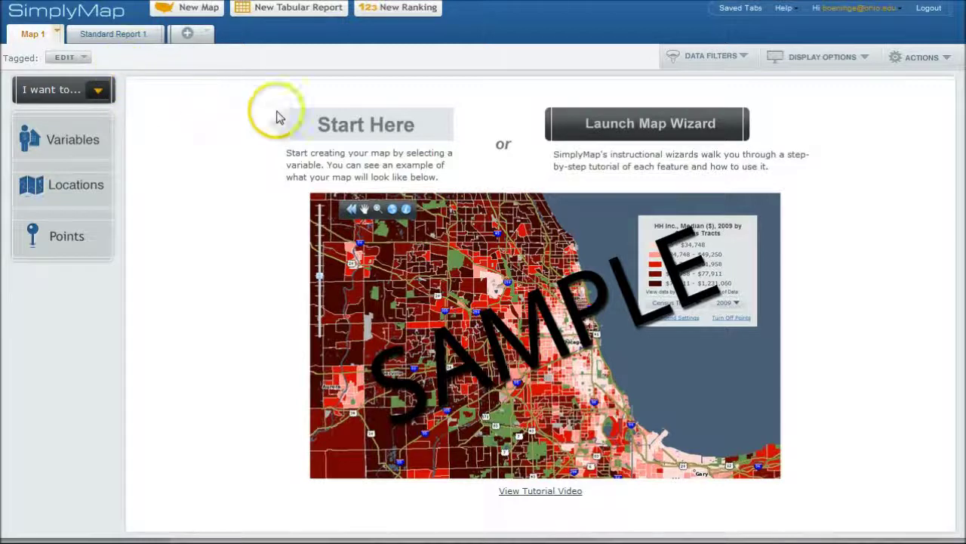
pyautogui.click(113, 36)
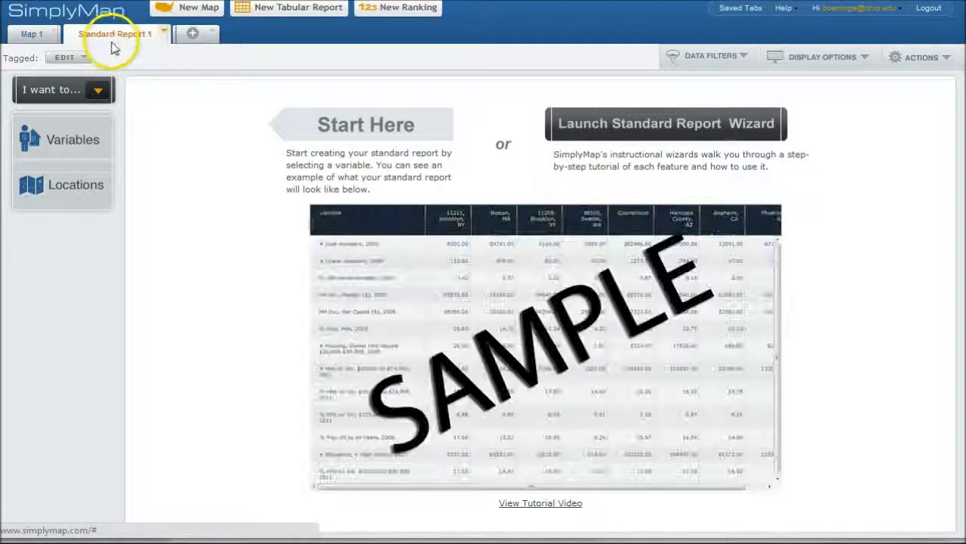
pyautogui.click(637, 125)
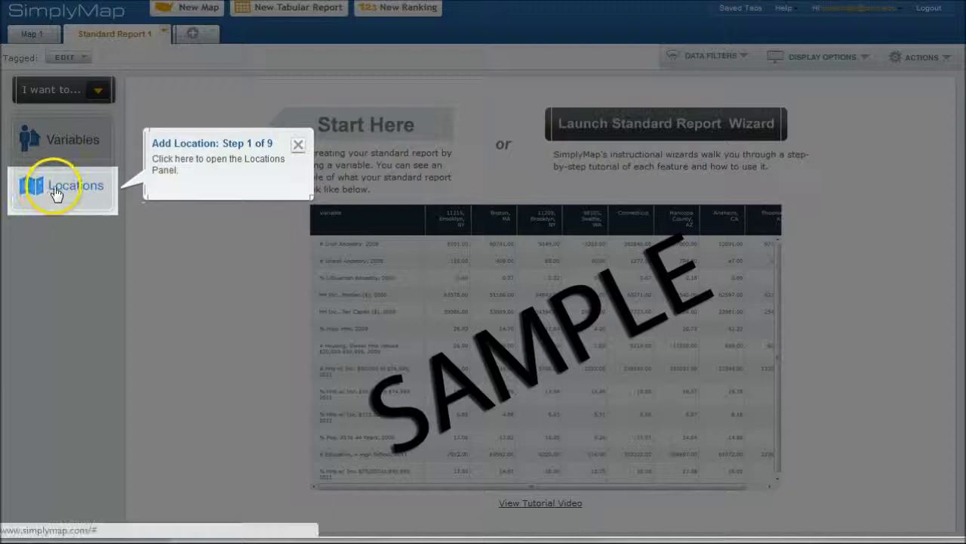
# - Add the city Parkersburg, WV in West Virginia as the report location
pyautogui.click(55, 191)
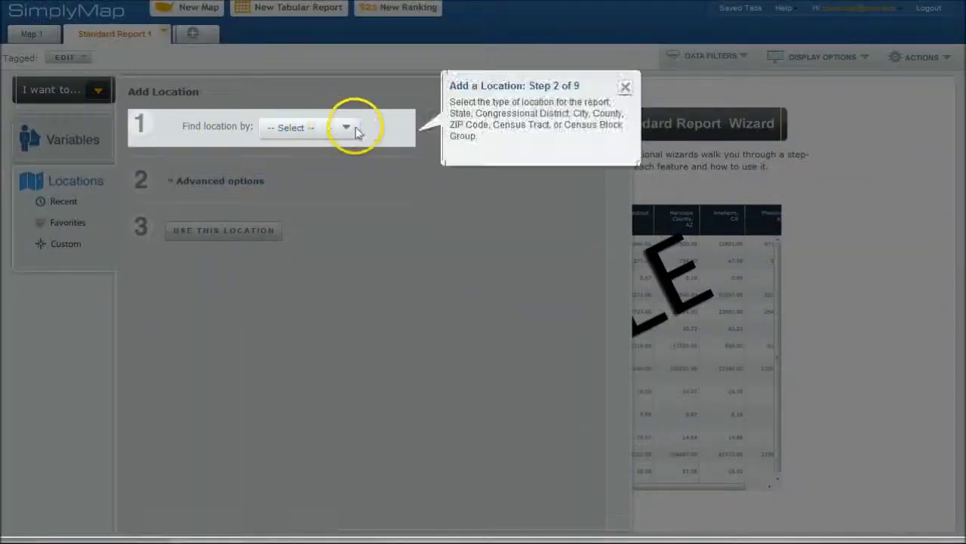
pyautogui.click(352, 130)
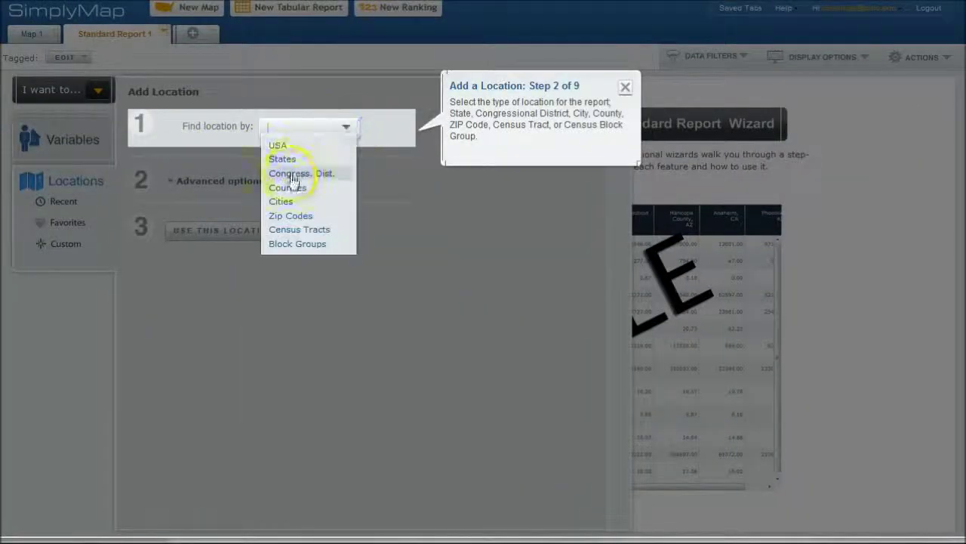
pyautogui.click(281, 201)
pyautogui.click(344, 182)
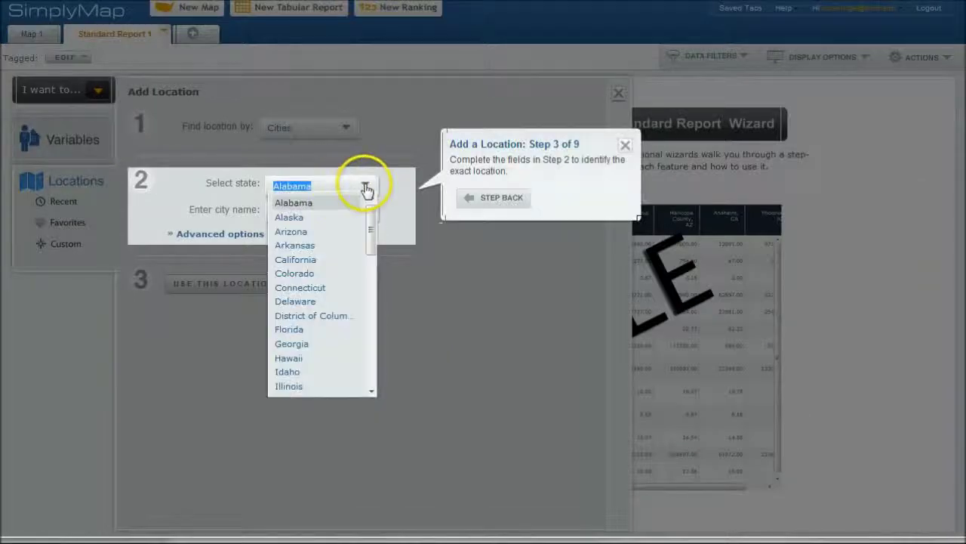
pyautogui.write('Washington')
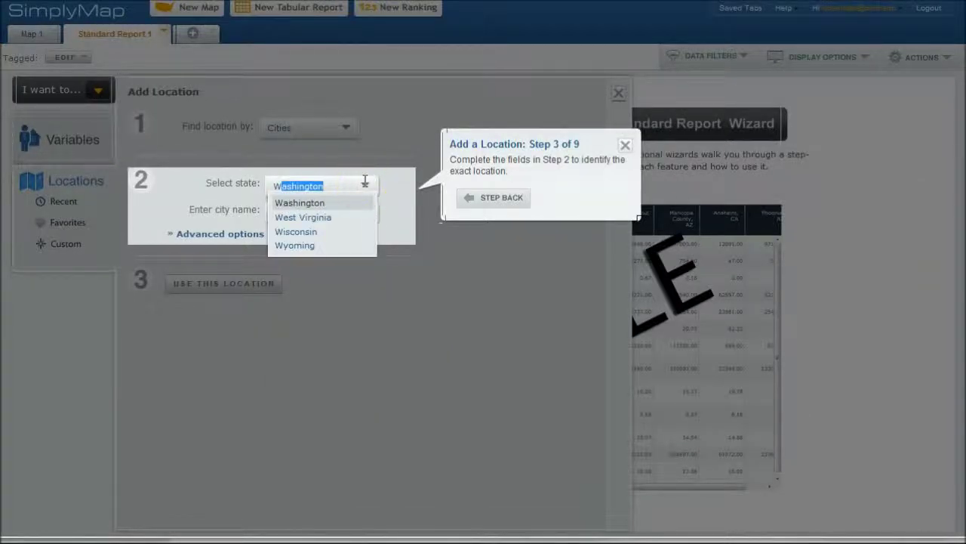
pyautogui.click(352, 217)
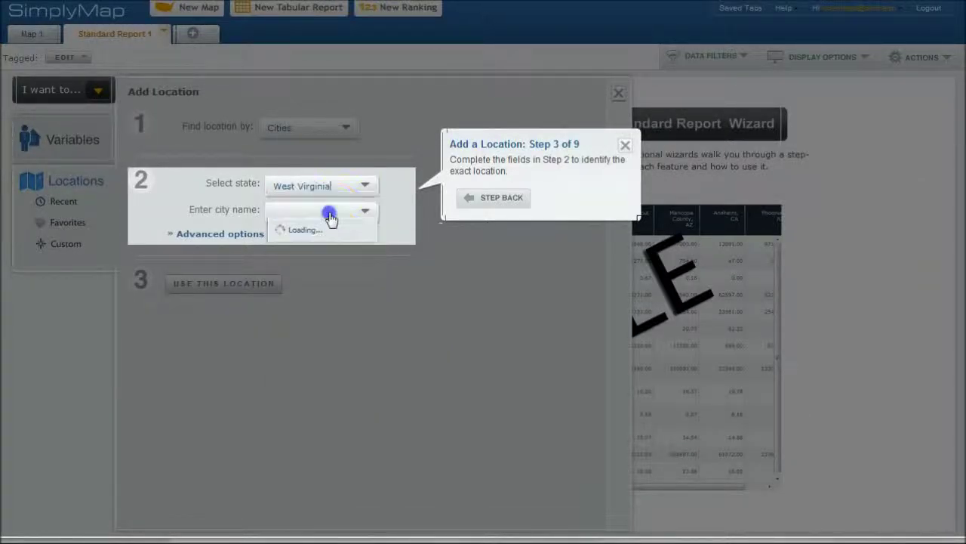
pyautogui.click(290, 211)
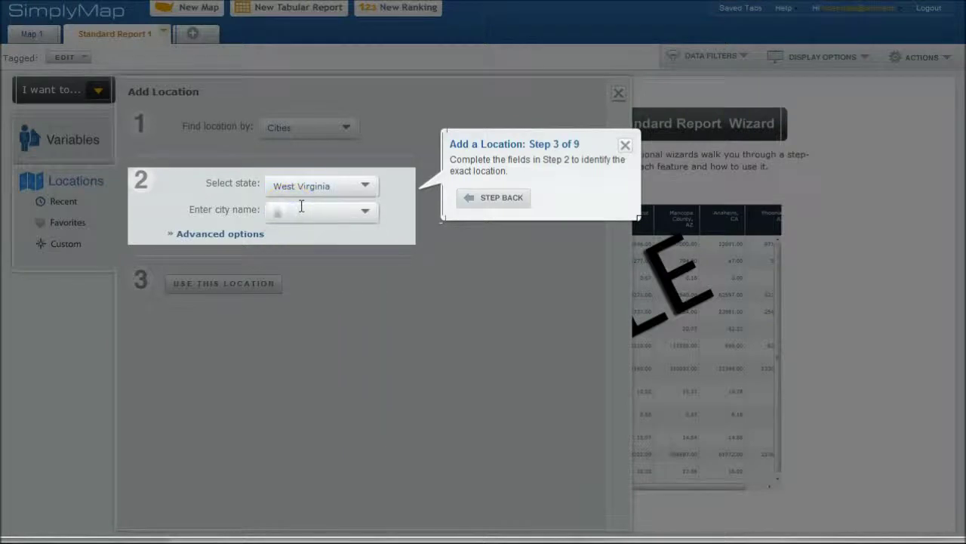
pyautogui.write('park')
pyautogui.click(310, 230)
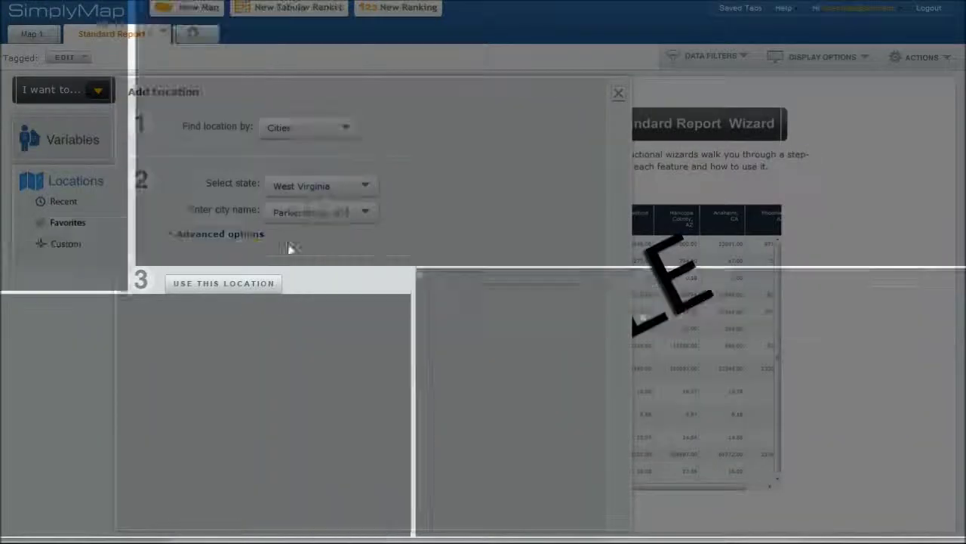
pyautogui.click(246, 285)
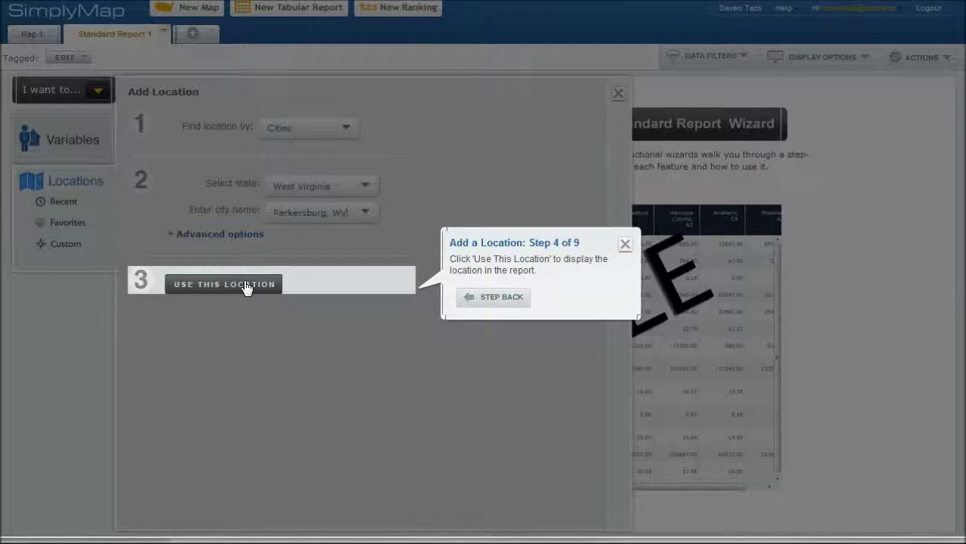
pyautogui.click(245, 285)
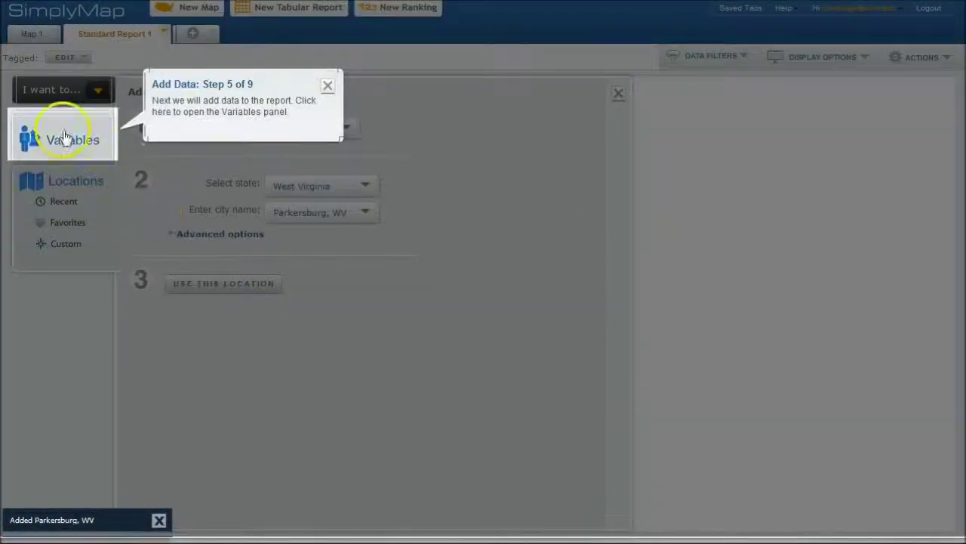
# - Add Retail Sales > In 2010 Geographies > Food Services ($000) to the report
pyautogui.click(65, 136)
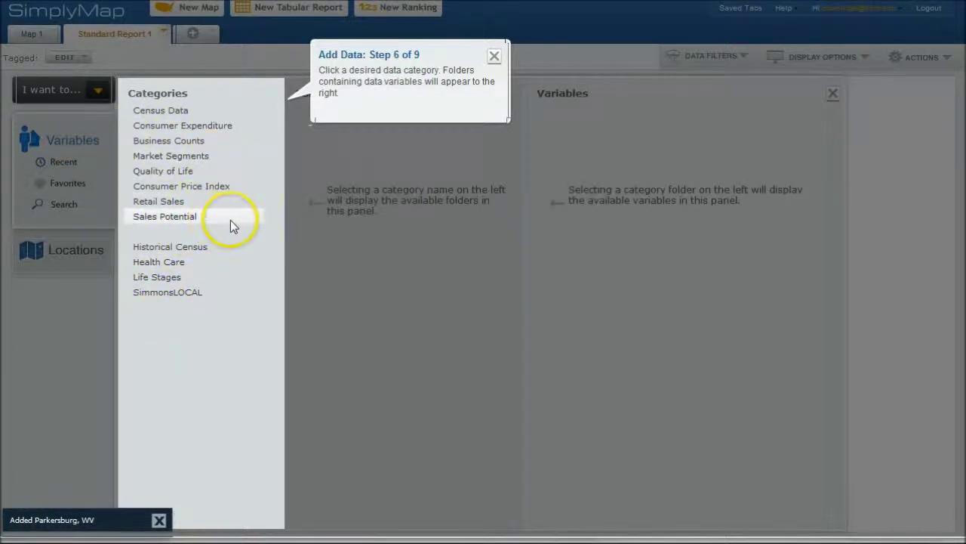
pyautogui.click(170, 205)
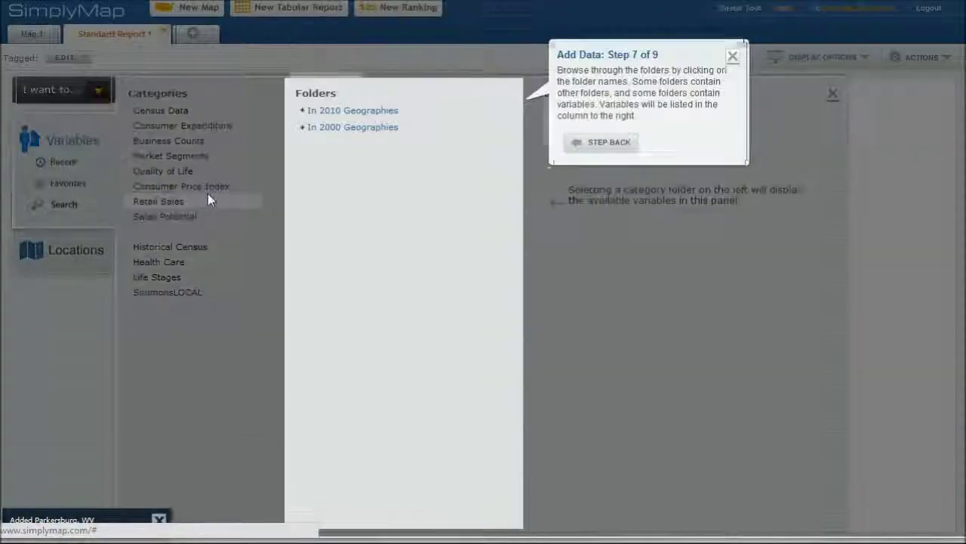
pyautogui.click(306, 113)
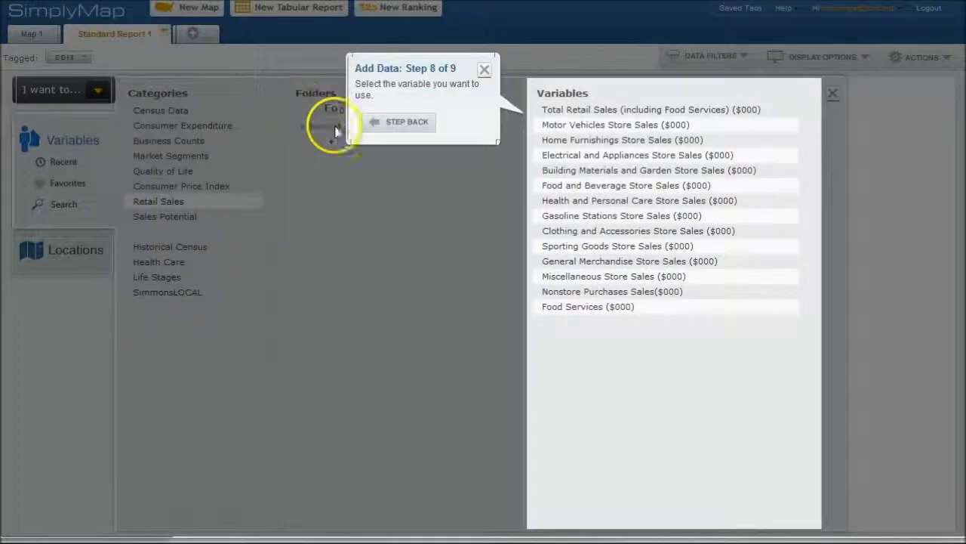
pyautogui.click(575, 308)
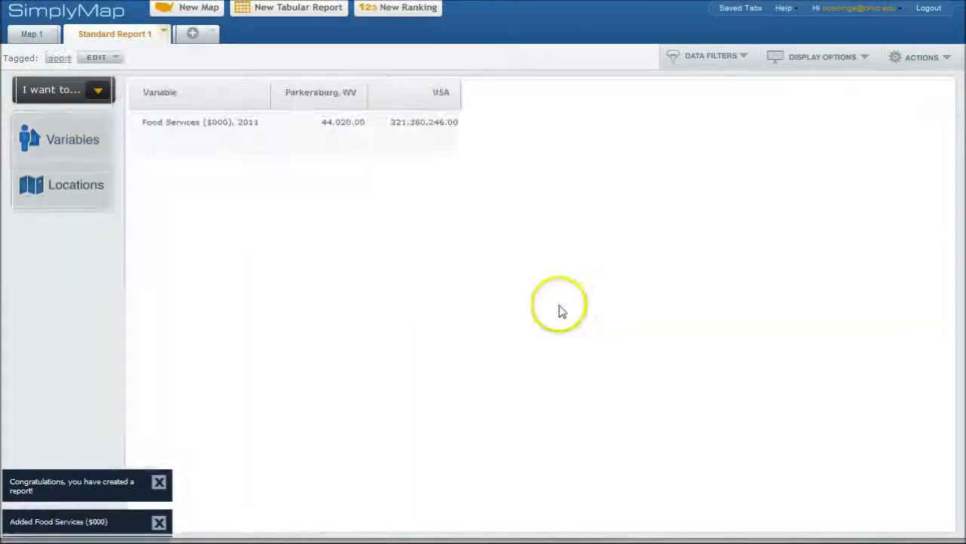
pyautogui.moveTo(351, 142)
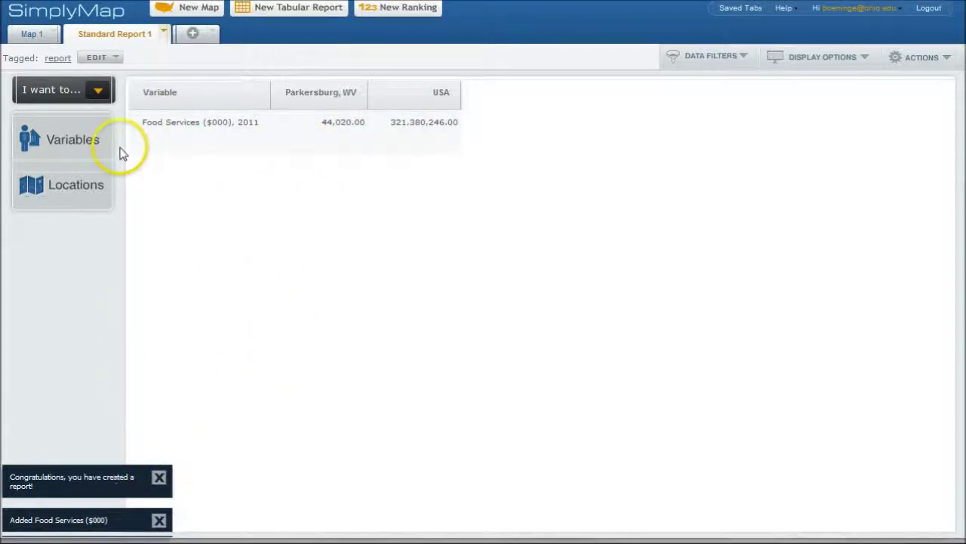
pyautogui.moveTo(435, 139)
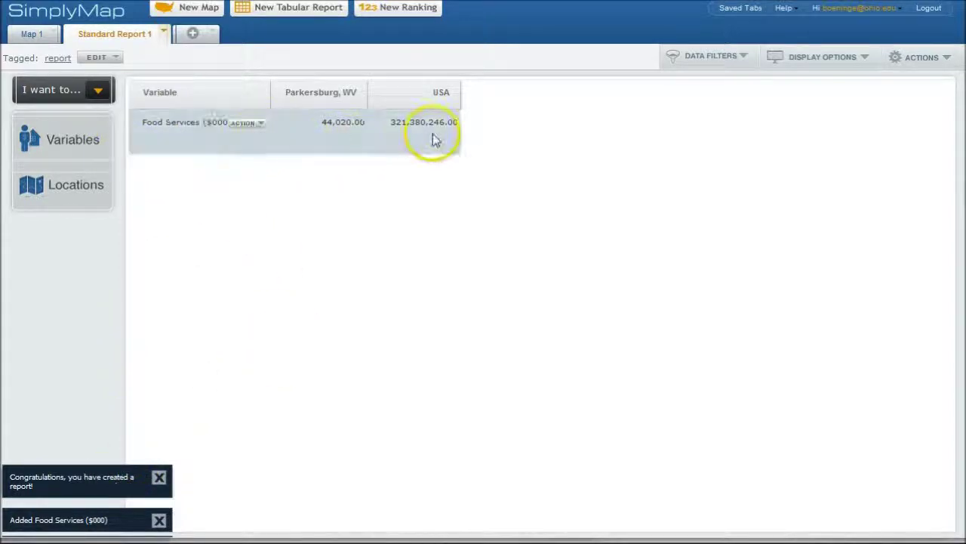
# - Read the Restaurant Index definition under Sales Potential, then add Restaurant Index, 2011
pyautogui.click(68, 139)
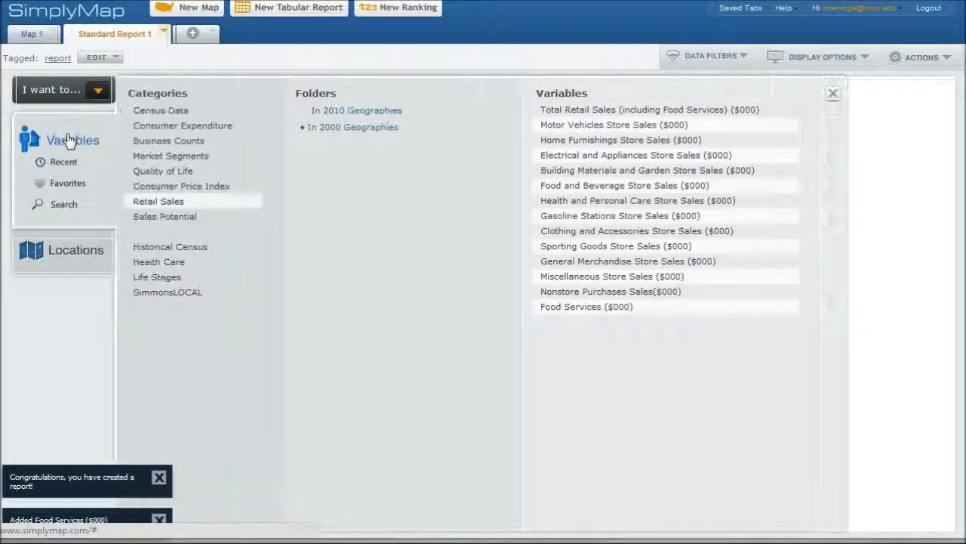
pyautogui.click(161, 218)
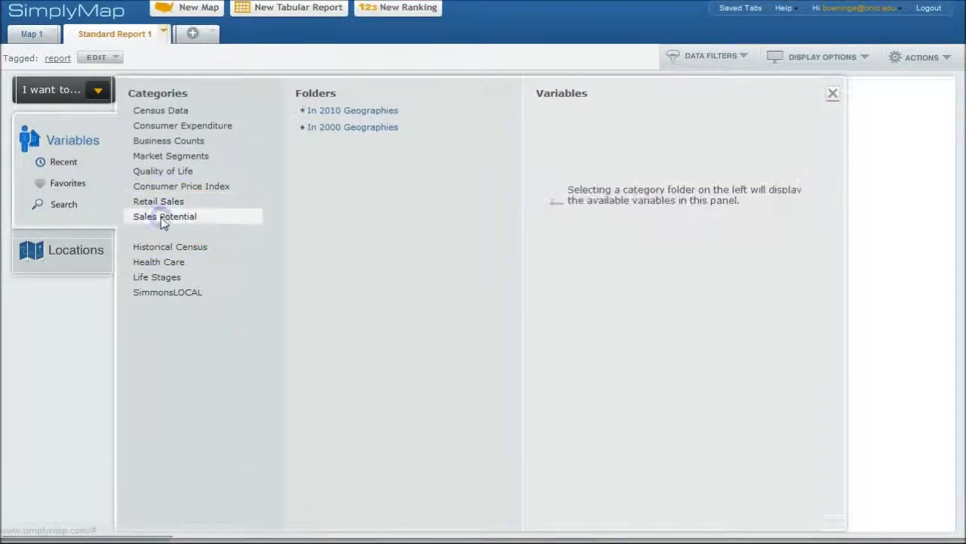
pyautogui.click(333, 112)
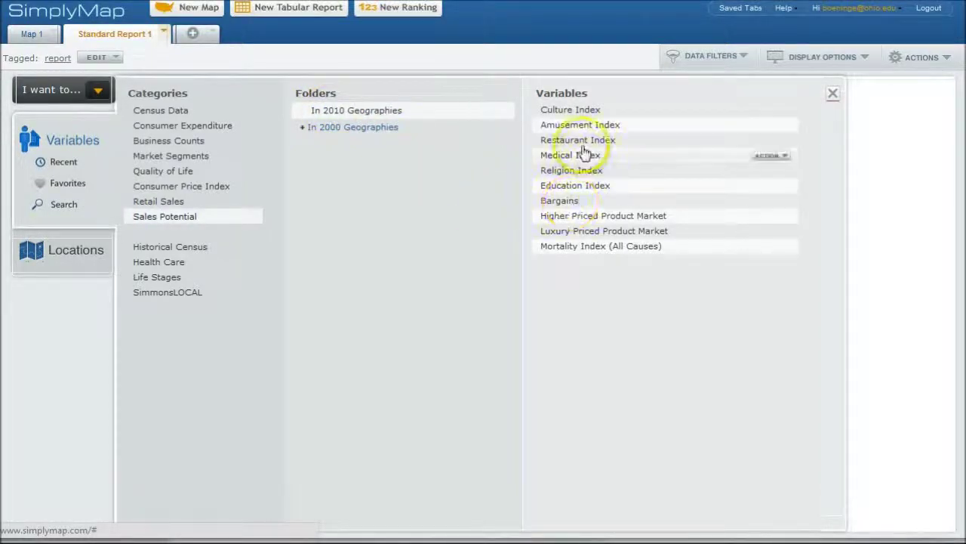
pyautogui.click(773, 141)
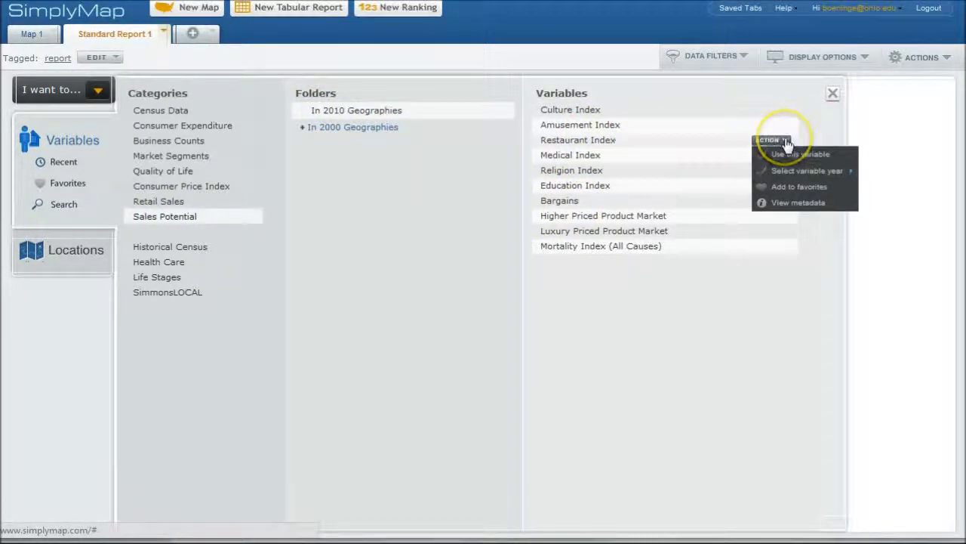
pyautogui.click(791, 205)
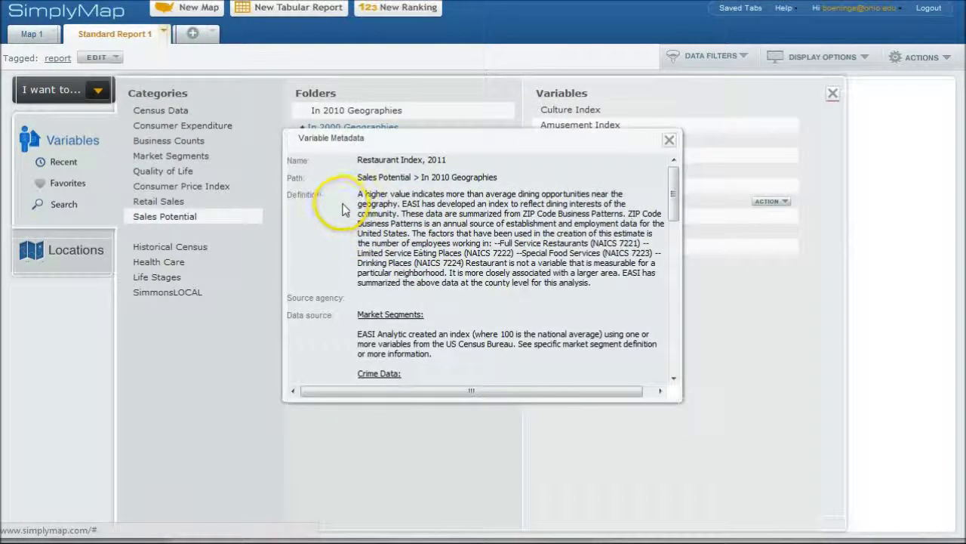
pyautogui.click(669, 140)
pyautogui.click(770, 139)
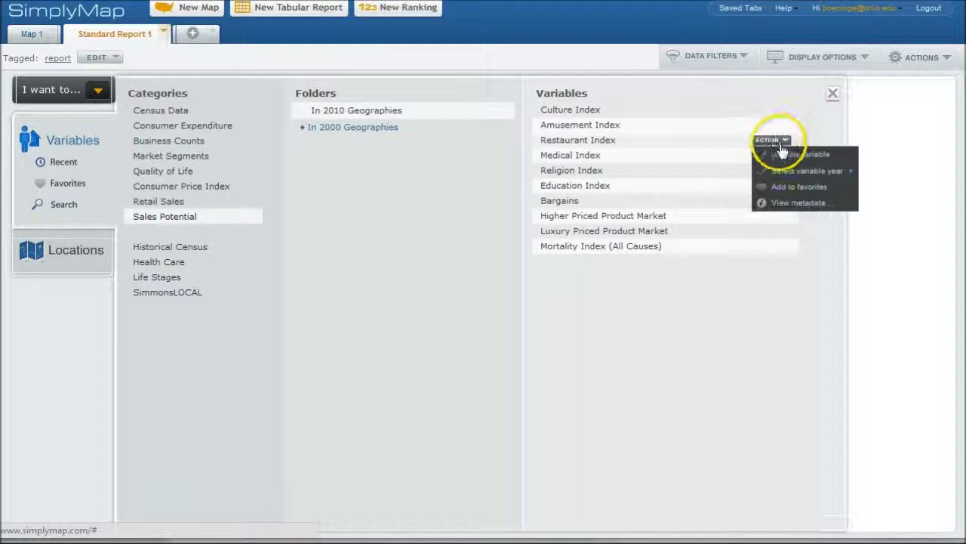
pyautogui.click(785, 160)
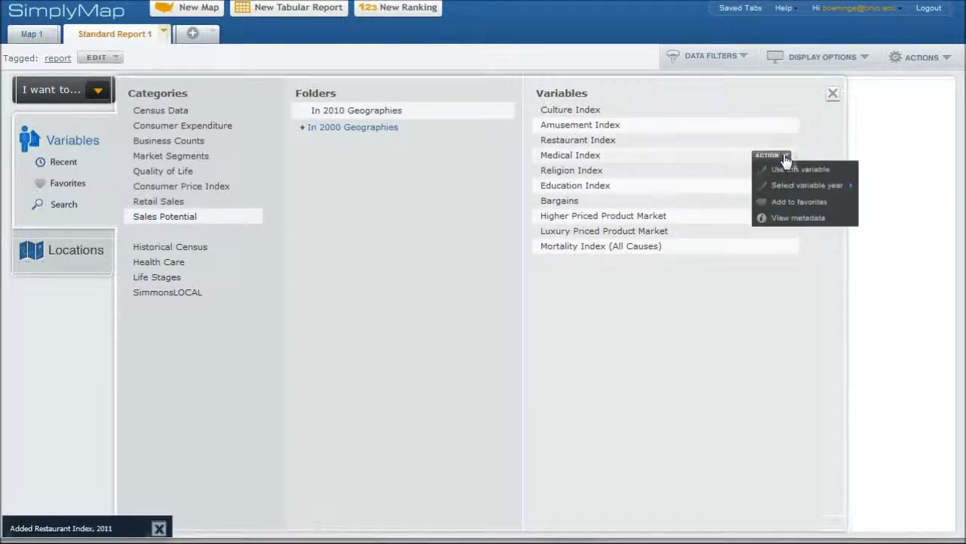
pyautogui.click(770, 157)
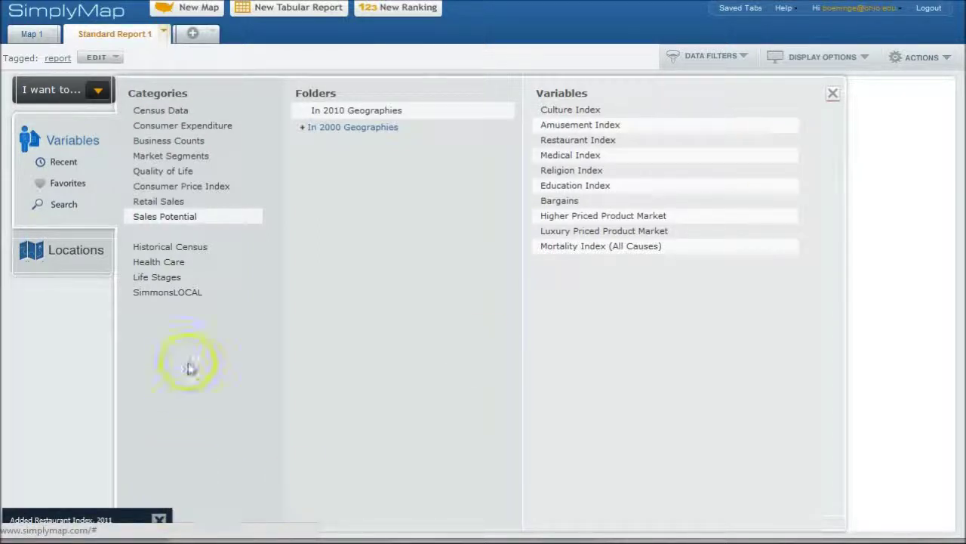
# - Add Full-service restaurants (# Businesses) [NAICS 7221] from Business Counts > 72 Accommodation & Food Service
pyautogui.click(167, 143)
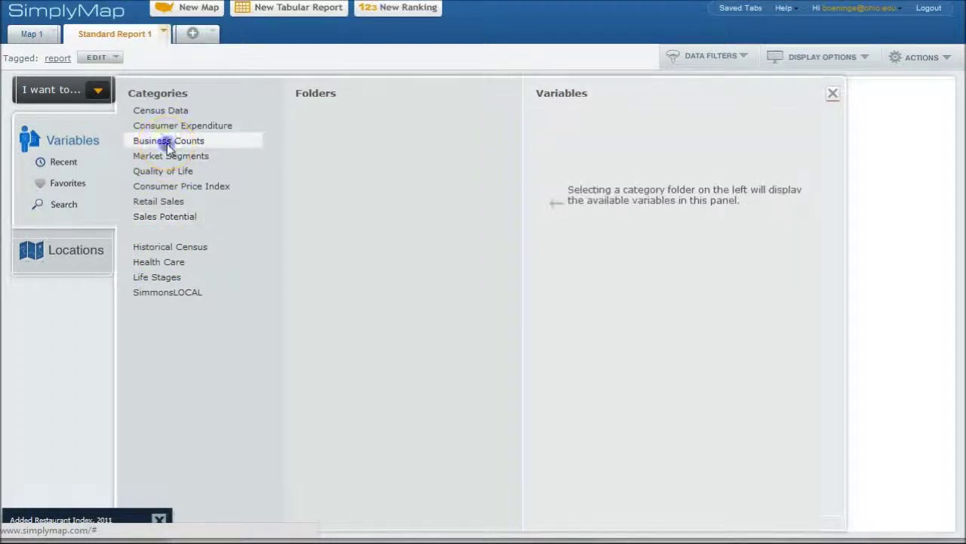
pyautogui.click(319, 112)
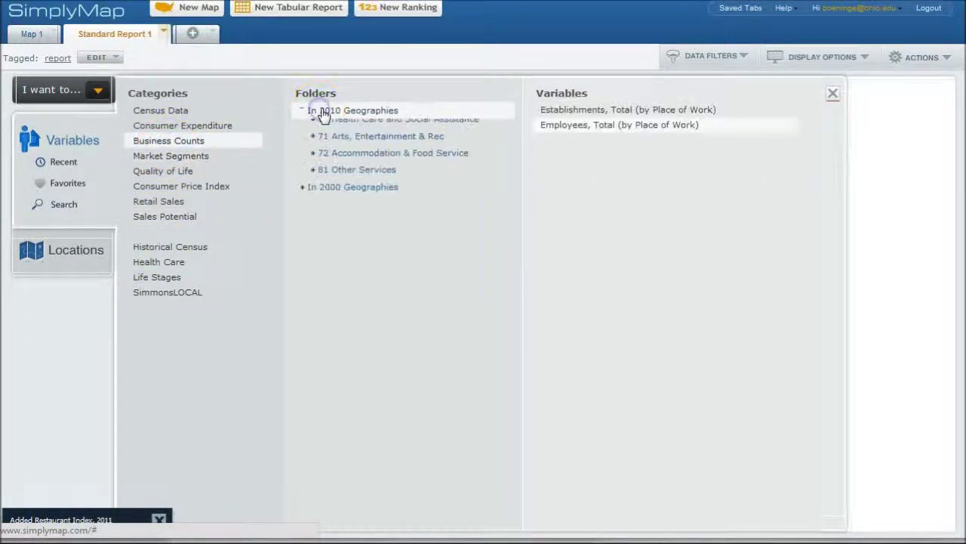
pyautogui.click(405, 128)
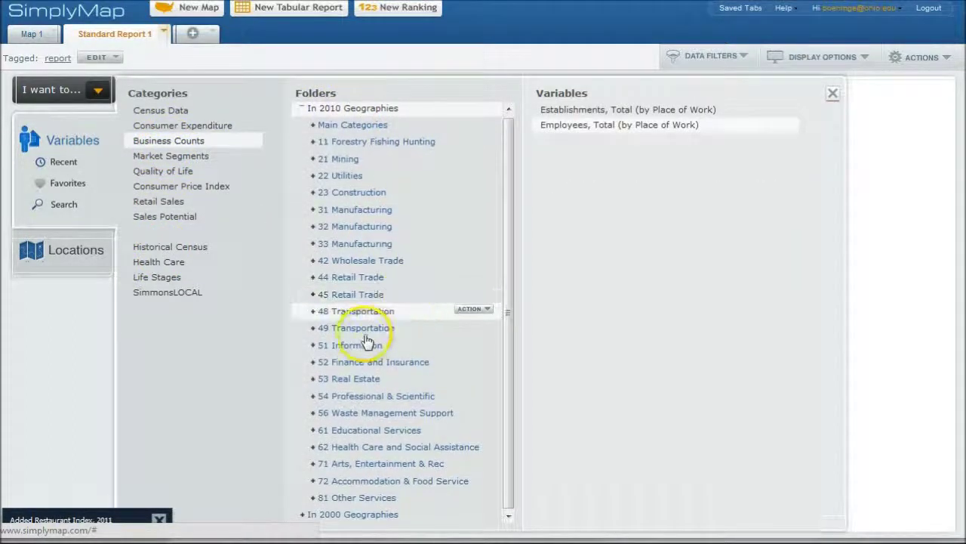
pyautogui.click(320, 482)
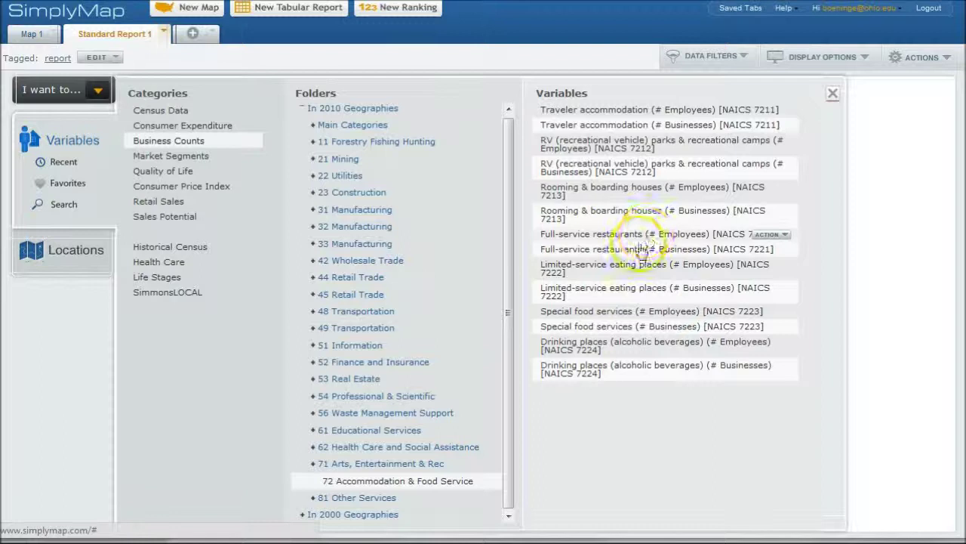
pyautogui.click(774, 249)
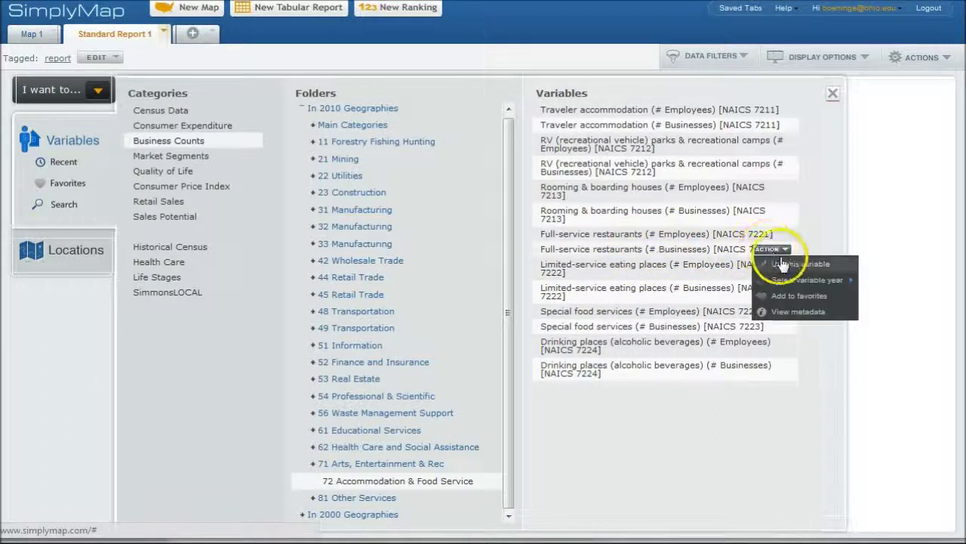
pyautogui.click(782, 265)
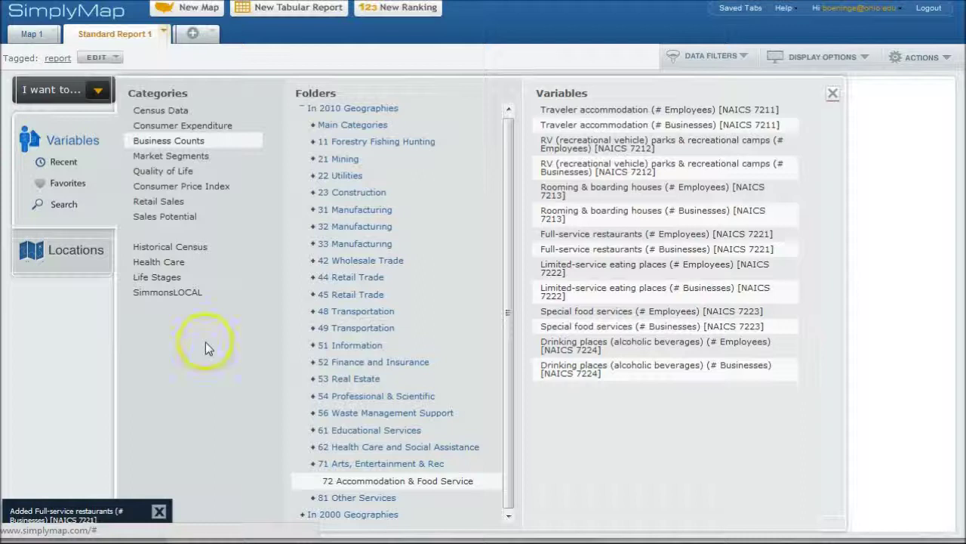
# - Browse to SimmonsLOCAL > DINING > FAMILY RESTAURANTS & STEAK HOUSES > TIMES VISITED LAST 30 D
pyautogui.click(154, 294)
pyautogui.scroll(-1, 395, 263)
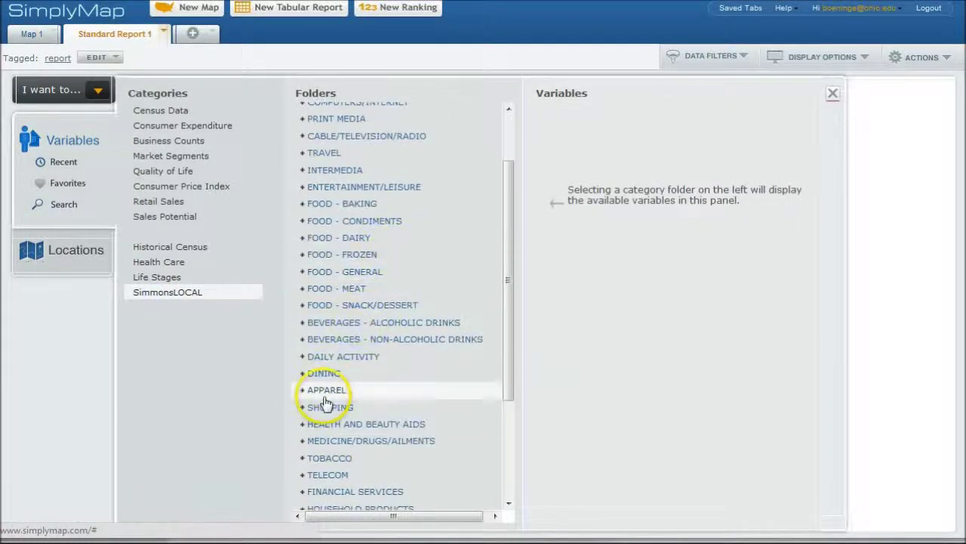
pyautogui.click(306, 375)
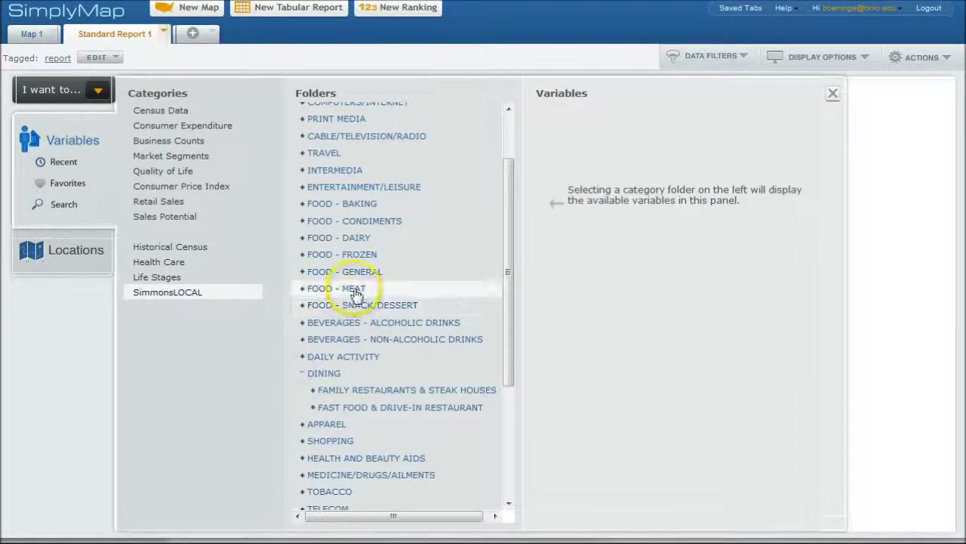
pyautogui.scroll(-1, 351, 294)
pyautogui.click(314, 314)
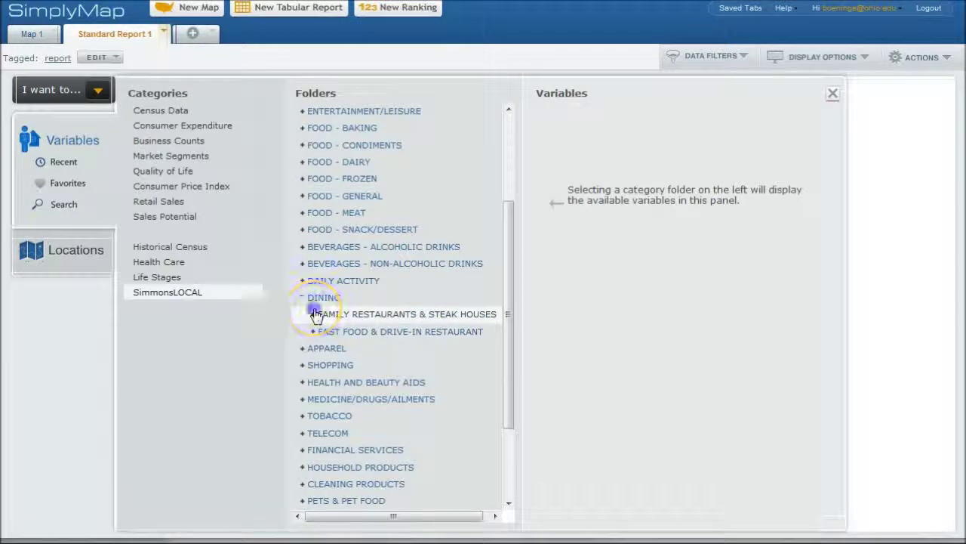
pyautogui.scroll(-1, 453, 280)
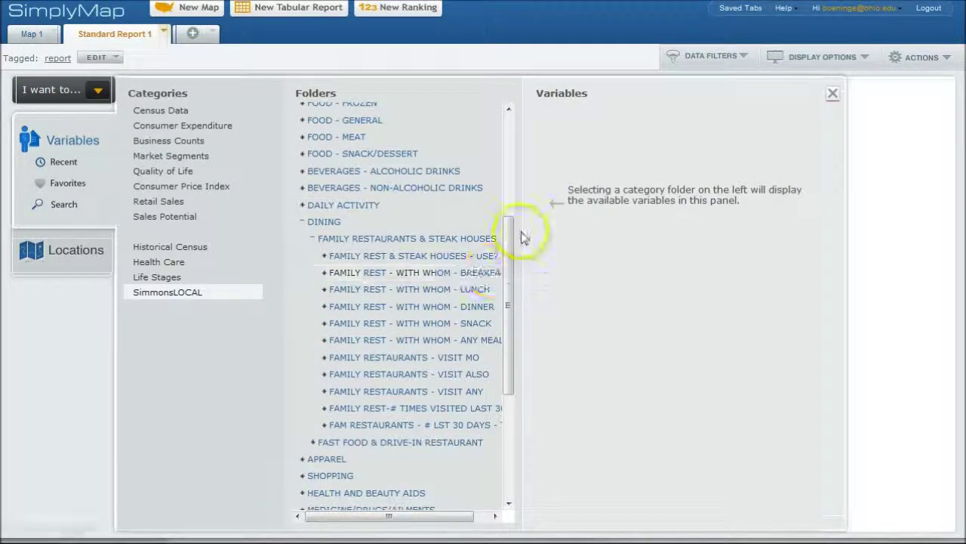
pyautogui.moveTo(523, 230); pyautogui.dragTo(582, 228)
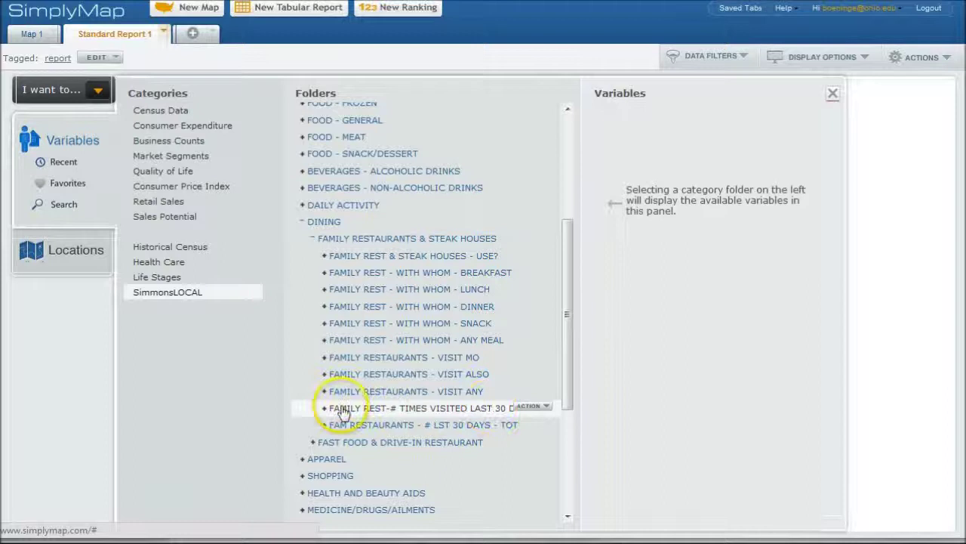
pyautogui.click(342, 410)
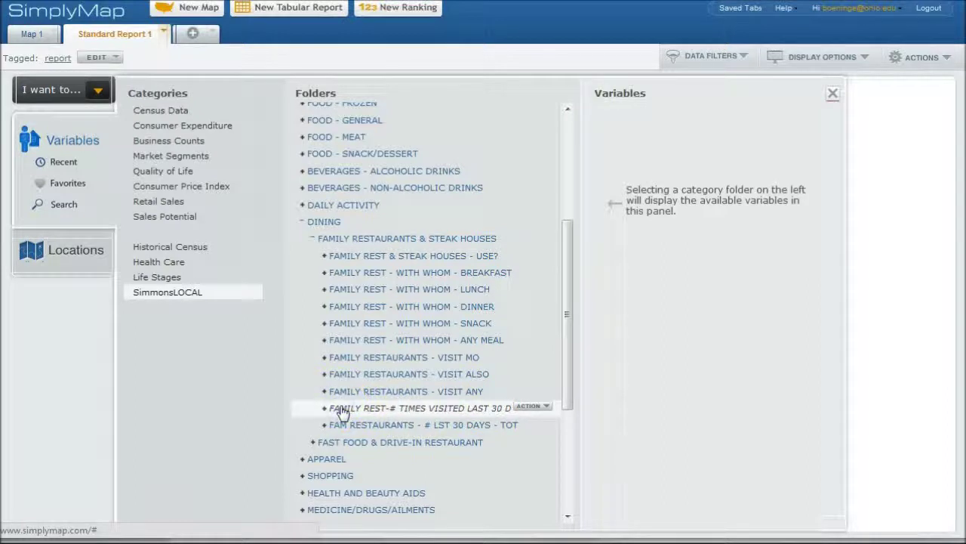
pyautogui.click(381, 415)
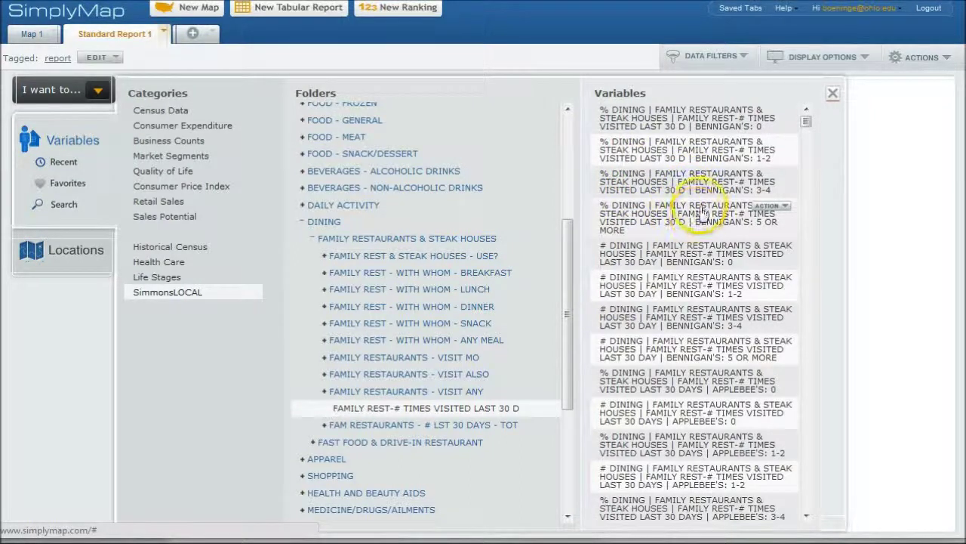
# - Add the % Applebee's 1-2 visits variable to the report
pyautogui.scroll(-2, 702, 209)
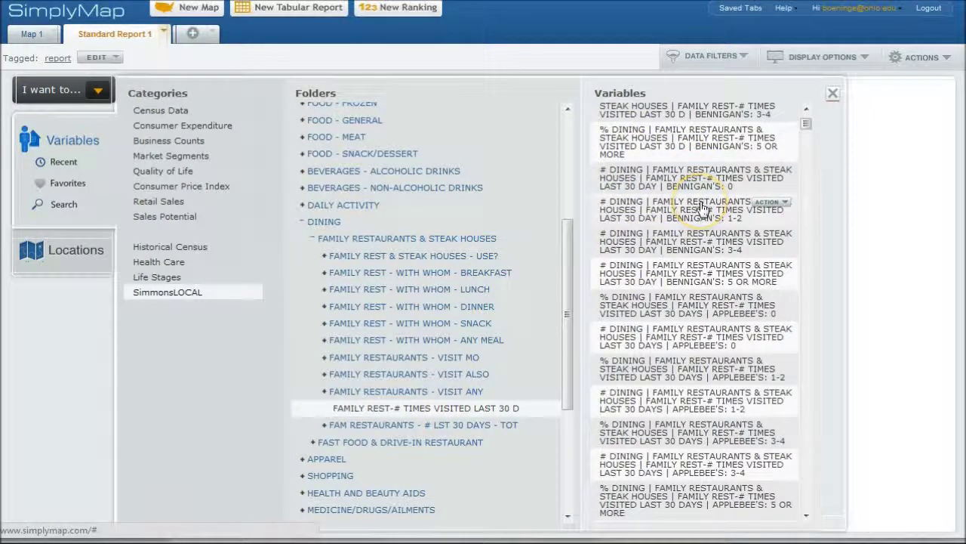
pyautogui.click(701, 210)
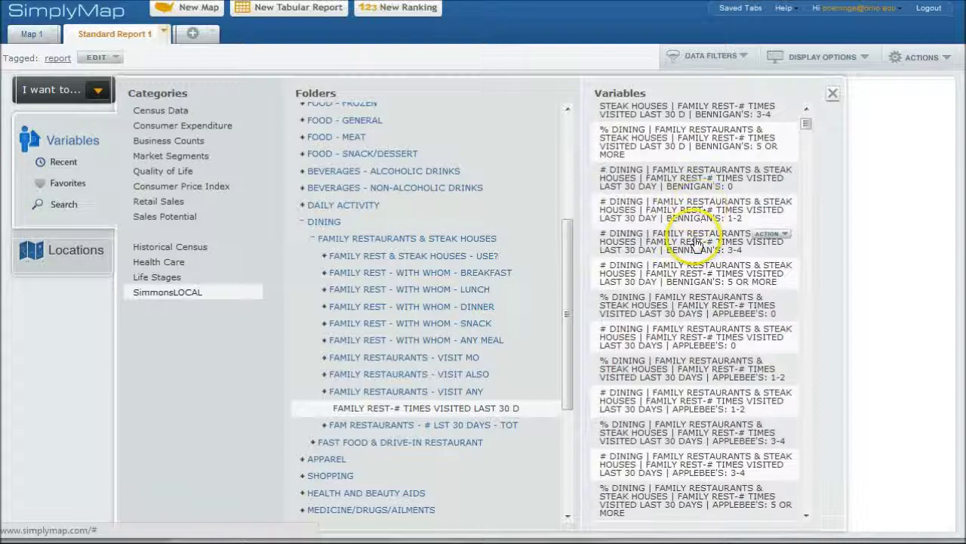
pyautogui.click(688, 284)
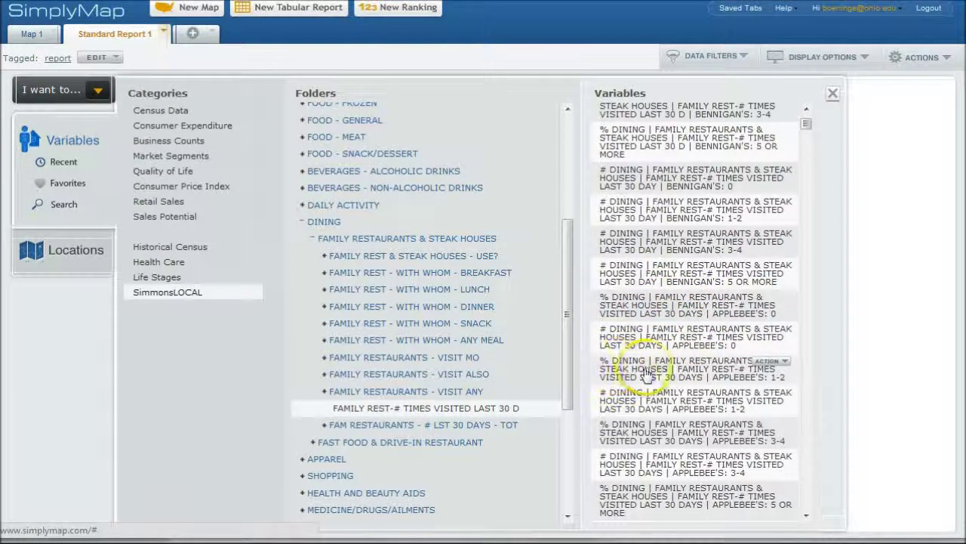
pyautogui.click(776, 362)
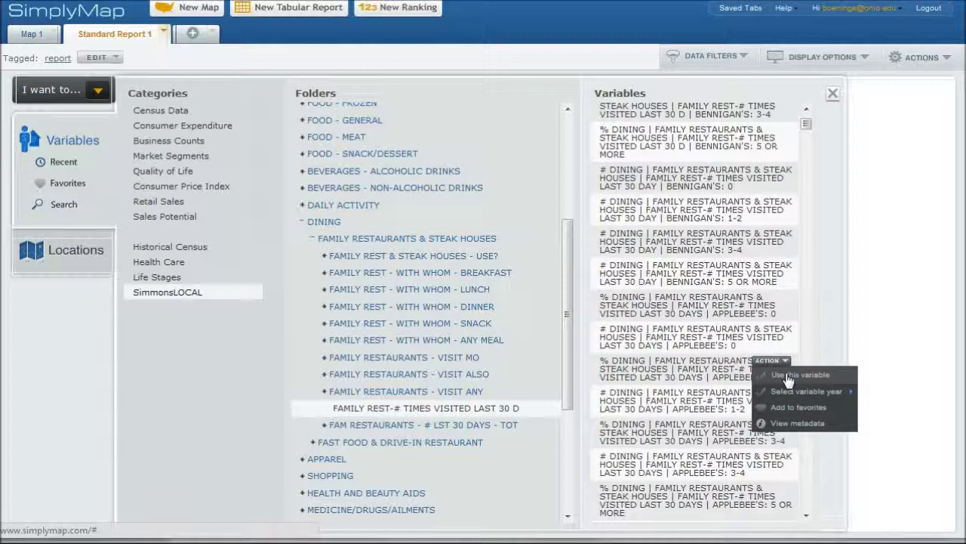
pyautogui.click(788, 378)
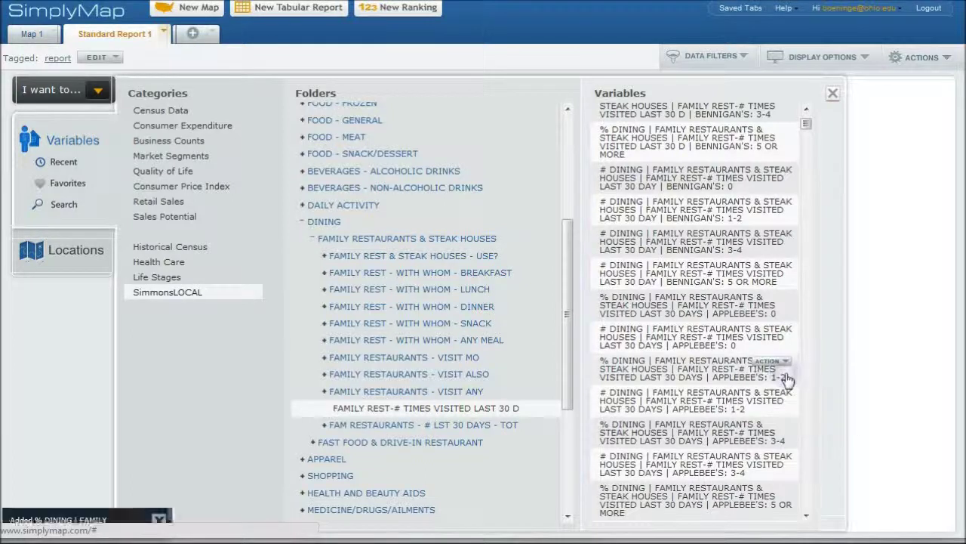
pyautogui.click(600, 370)
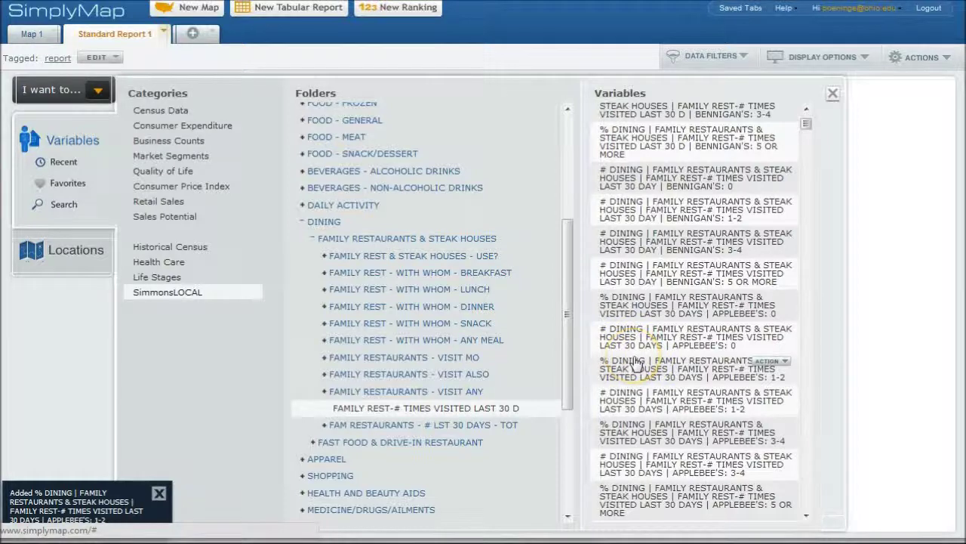
# - Add the % Bob Evans 3-4 visits variable and return to the report
pyautogui.scroll(-10, 637, 364)
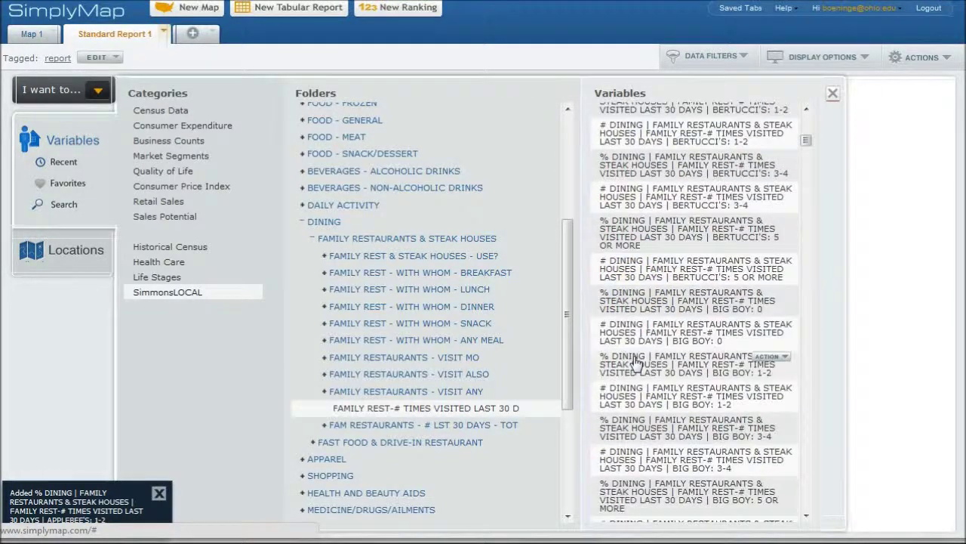
pyautogui.scroll(-8, 636, 363)
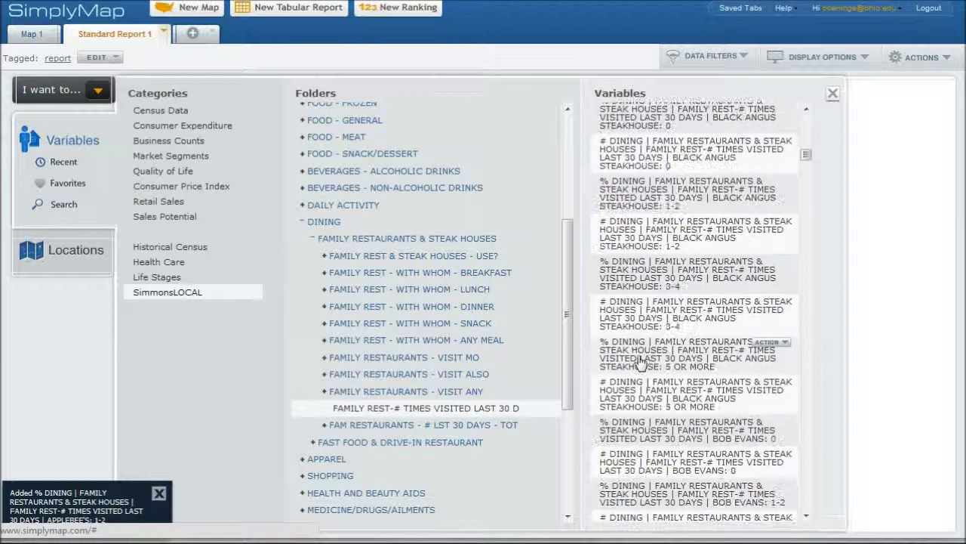
pyautogui.click(648, 487)
pyautogui.scroll(-1, 648, 483)
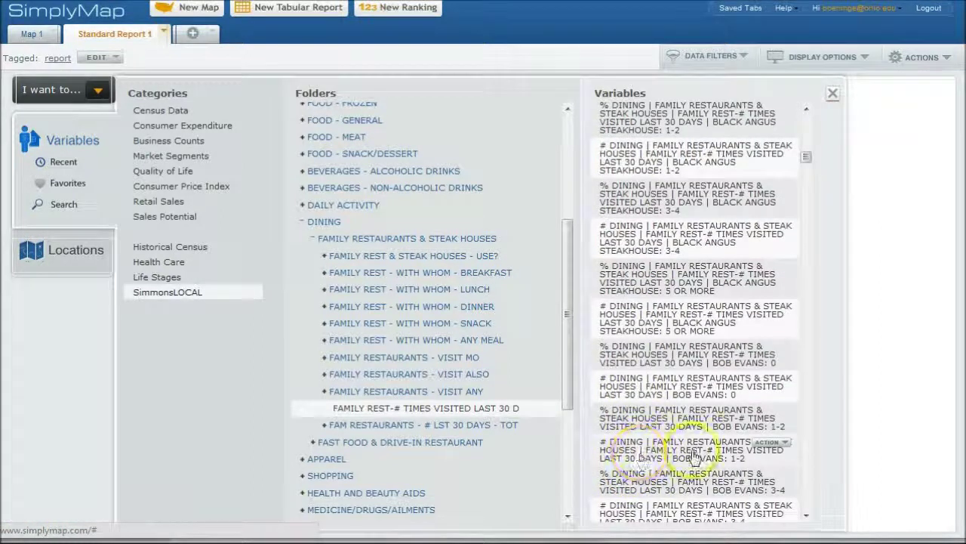
pyautogui.click(774, 442)
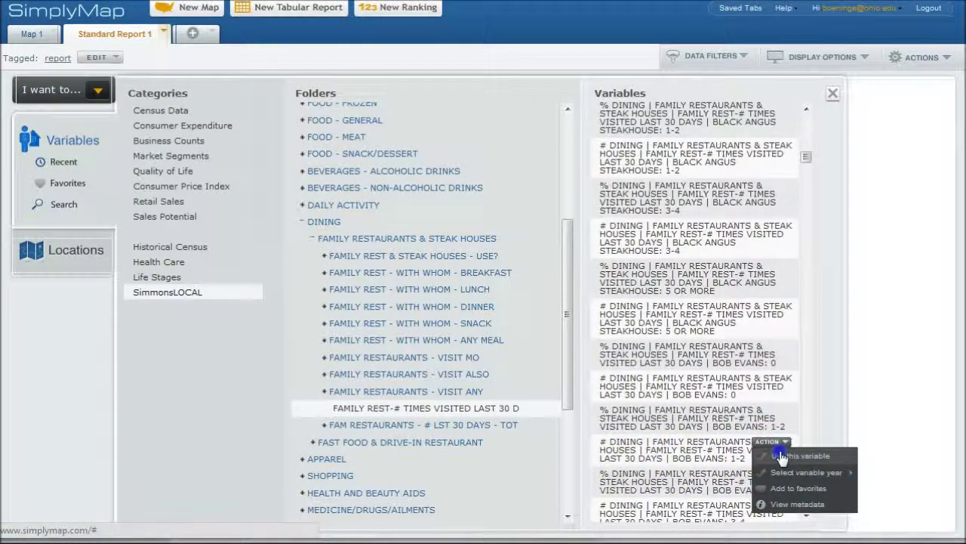
pyautogui.click(779, 475)
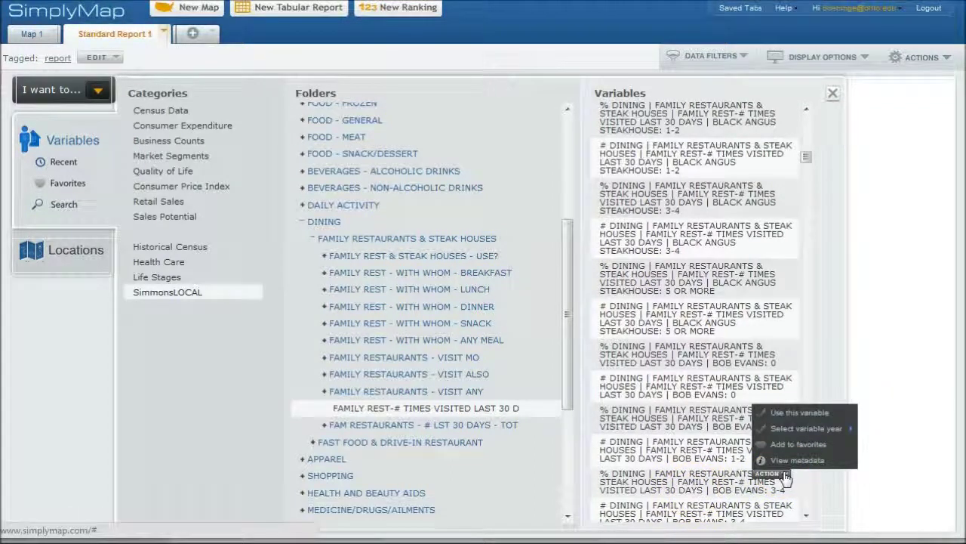
pyautogui.click(785, 474)
pyautogui.click(785, 474)
pyautogui.click(799, 414)
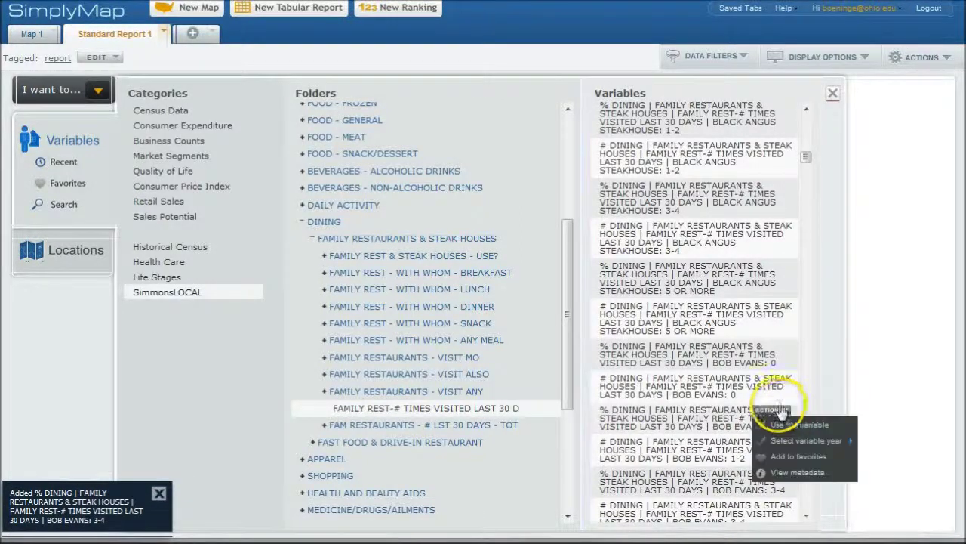
pyautogui.click(833, 95)
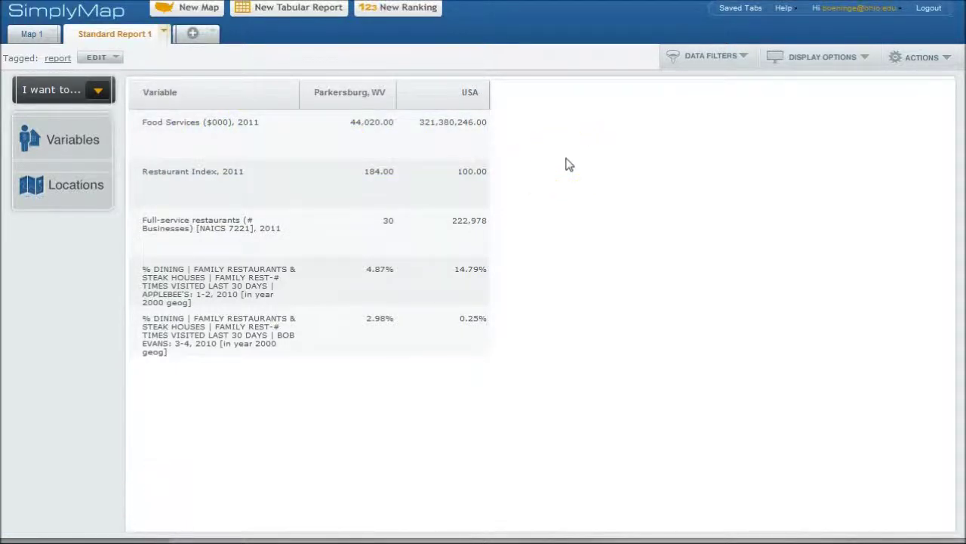
pyautogui.click(501, 160)
# - Add Athens, OH as a city location in Ohio
pyautogui.click(60, 189)
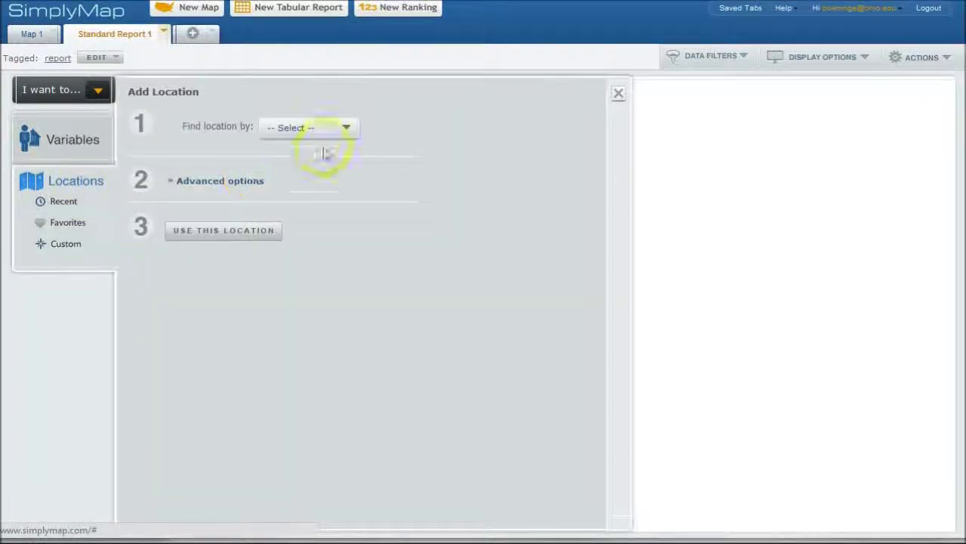
pyautogui.click(341, 127)
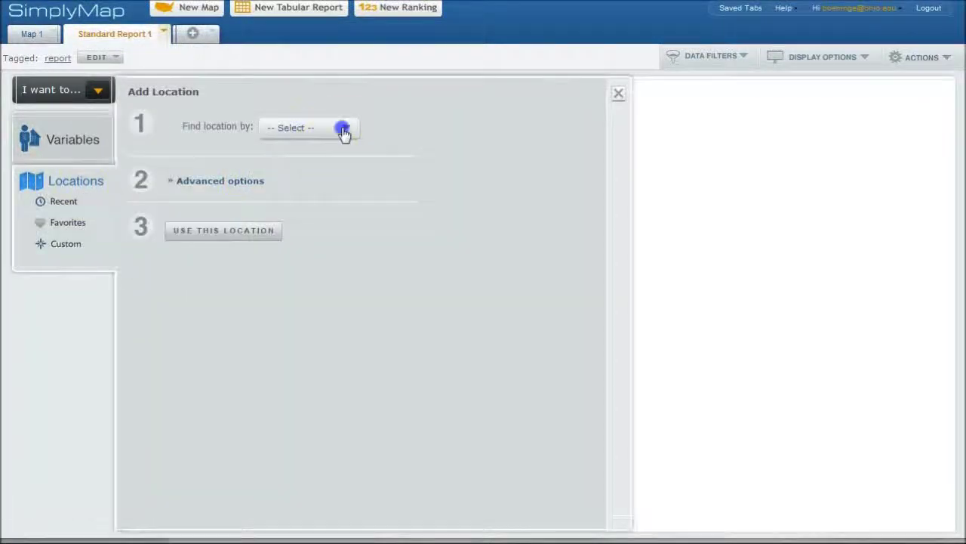
pyautogui.click(292, 201)
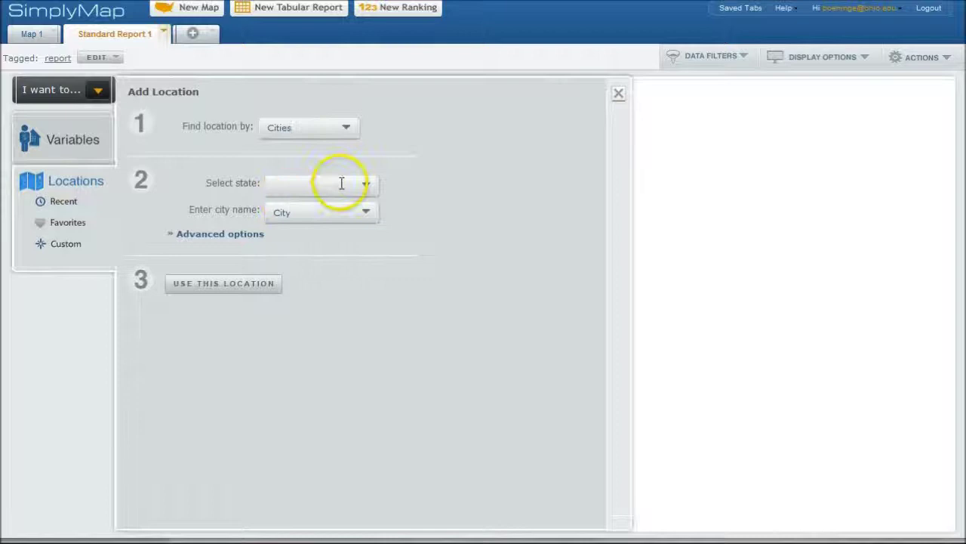
pyautogui.click(366, 187)
pyautogui.moveTo(371, 222); pyautogui.dragTo(369, 311)
pyautogui.click(334, 357)
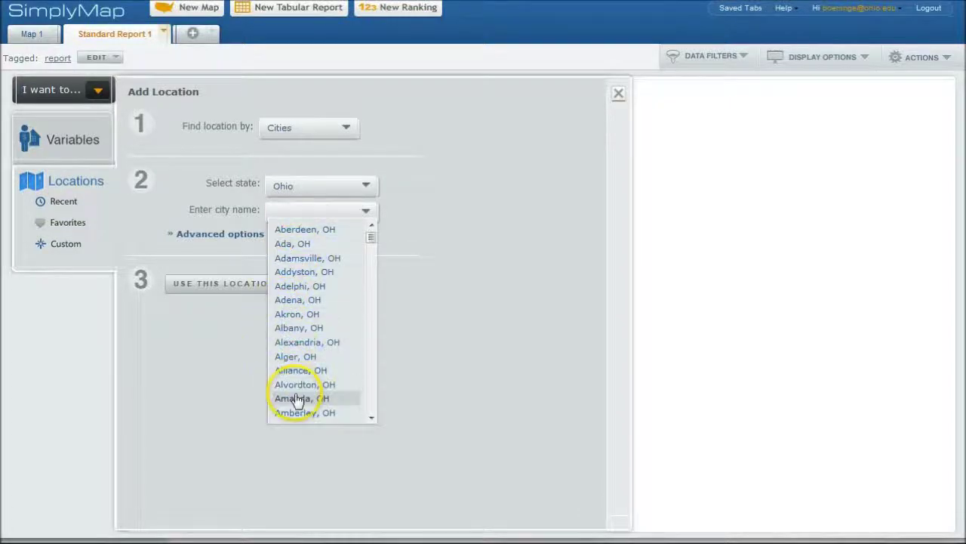
pyautogui.click(311, 209)
pyautogui.write('athens')
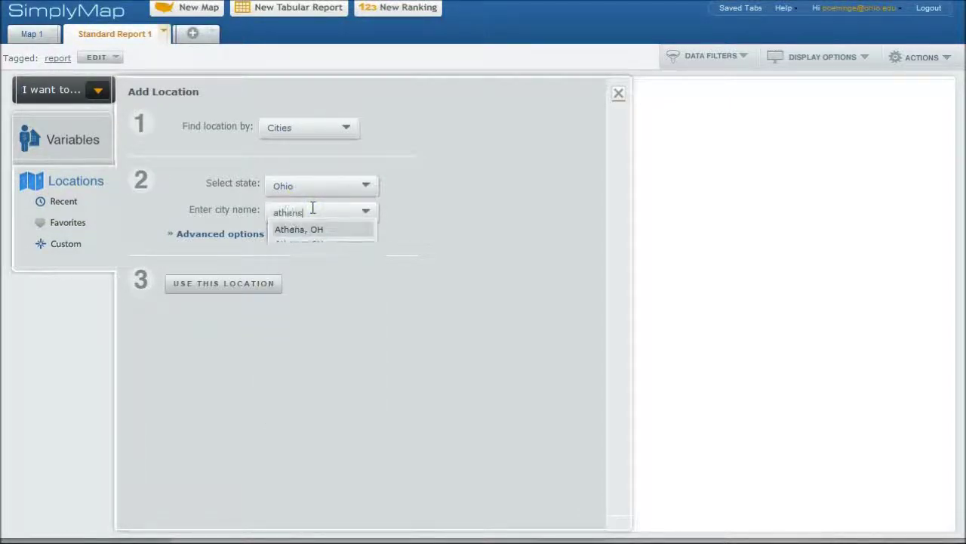
pyautogui.click(299, 230)
pyautogui.click(232, 286)
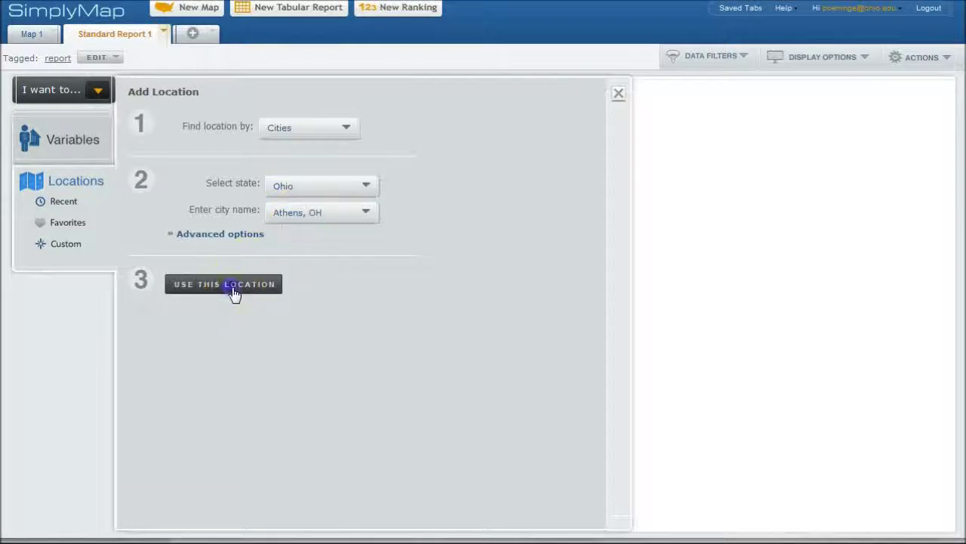
# - Add Columbus, OH as a second Ohio city and return to the report
pyautogui.click(336, 211)
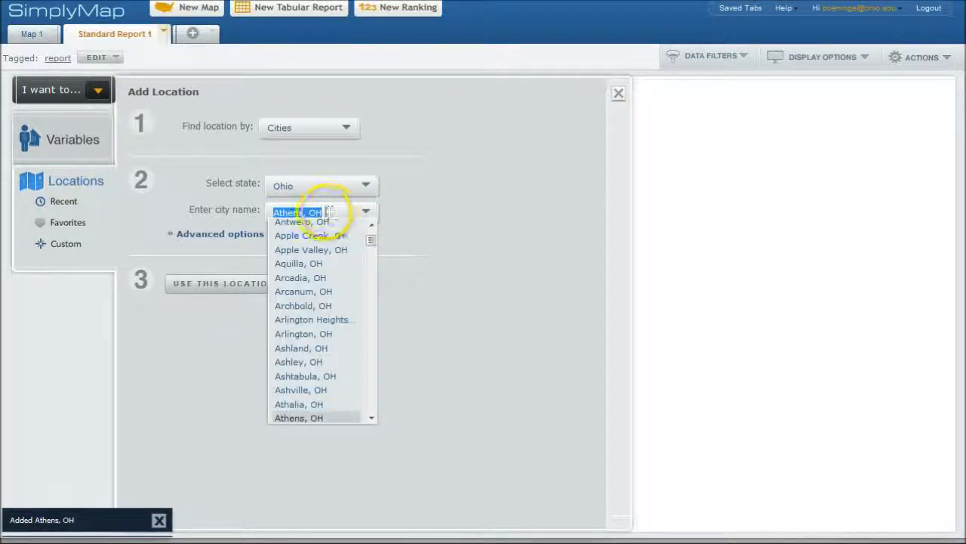
pyautogui.write('colum')
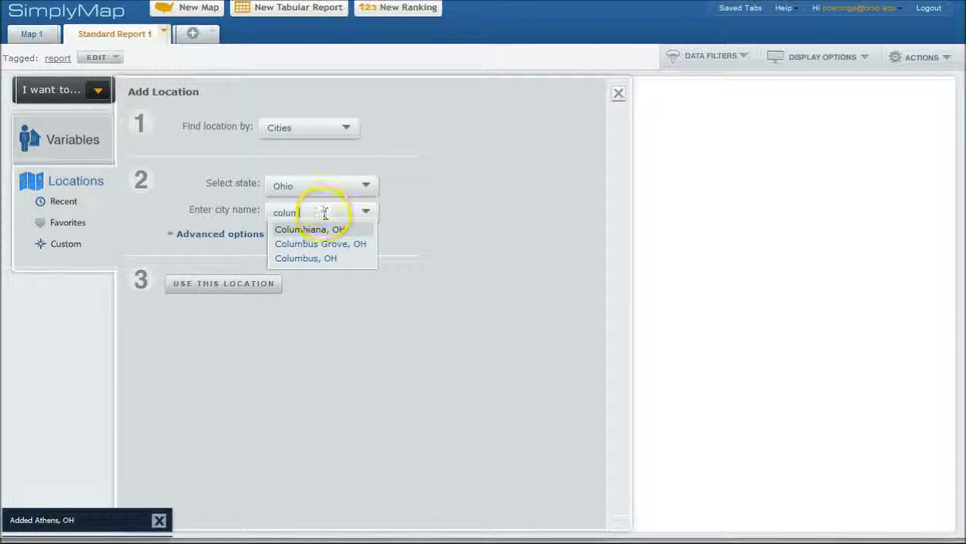
pyautogui.click(313, 258)
pyautogui.click(243, 287)
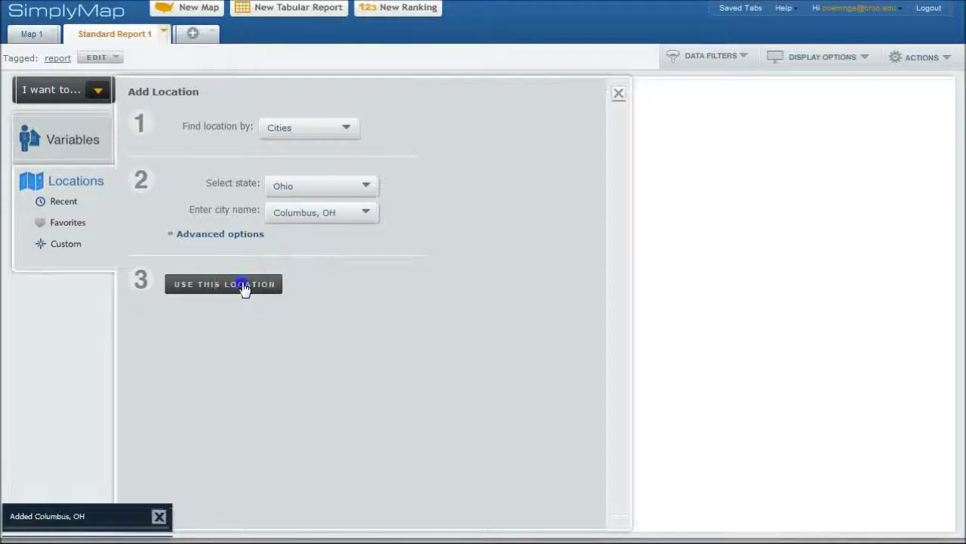
pyautogui.click(618, 94)
pyautogui.click(563, 147)
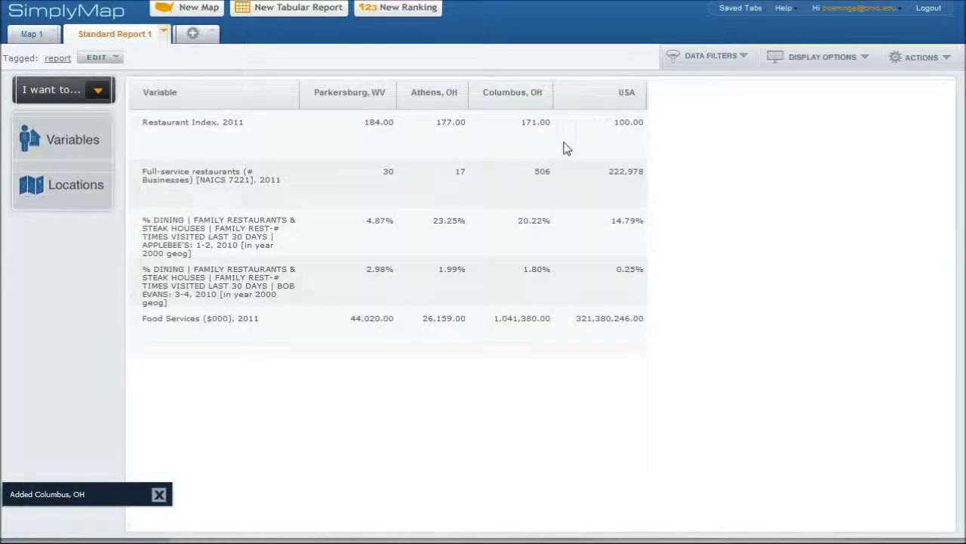
pyautogui.click(947, 60)
pyautogui.moveTo(928, 79)
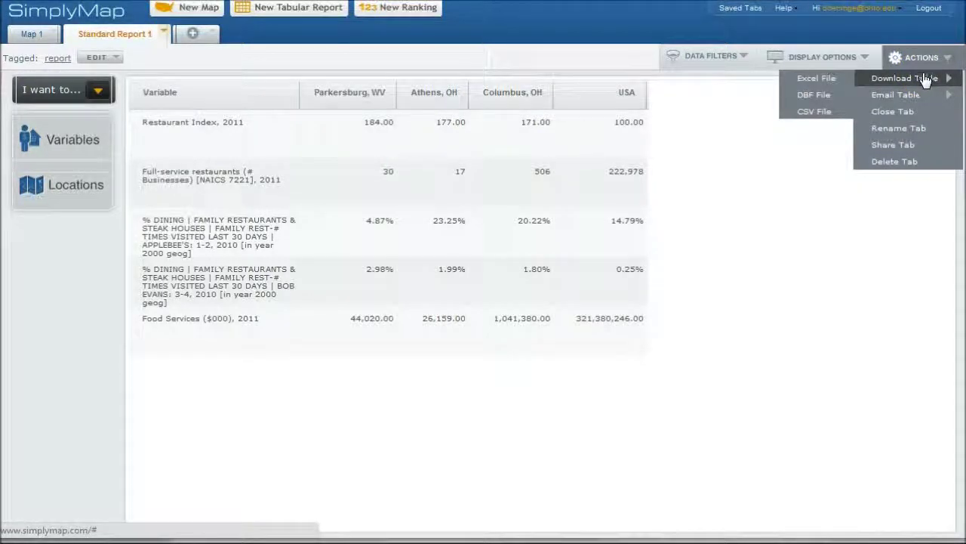
pyautogui.click(690, 174)
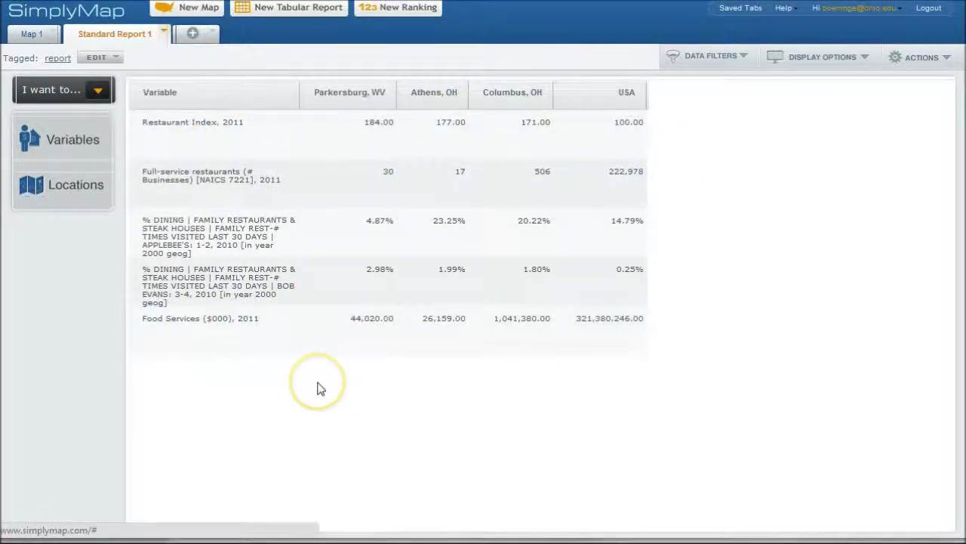
# - Open the variable keyword search, then leave it for the Map 1 workspace
pyautogui.click(58, 144)
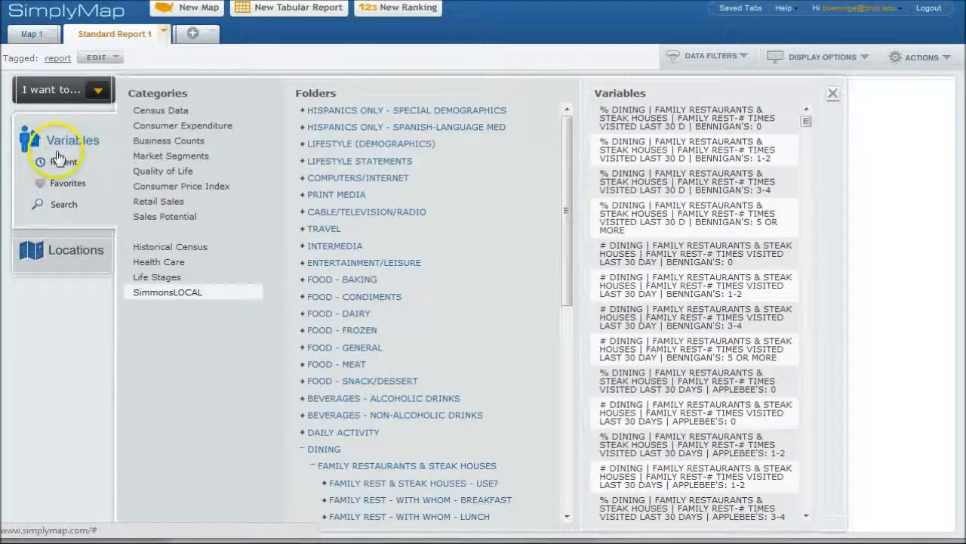
pyautogui.click(63, 206)
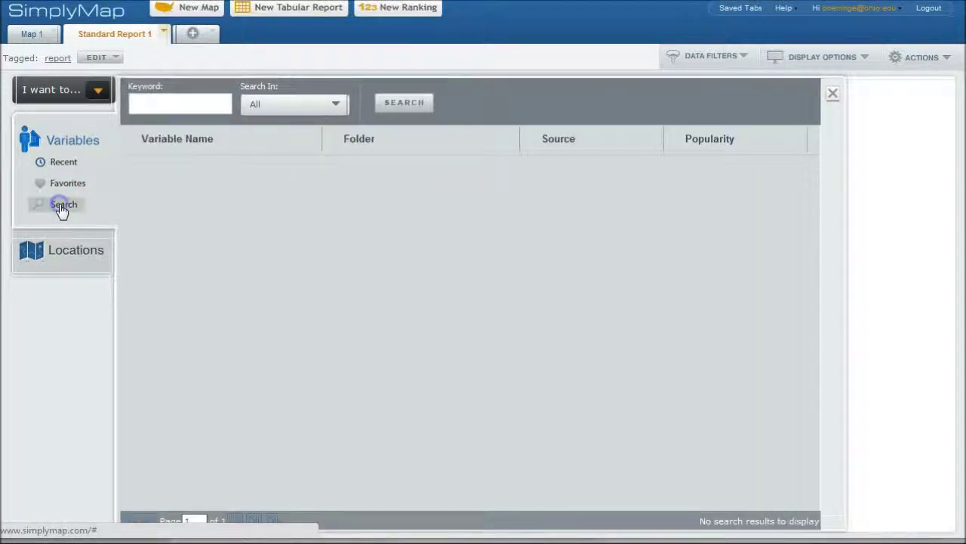
pyautogui.click(144, 105)
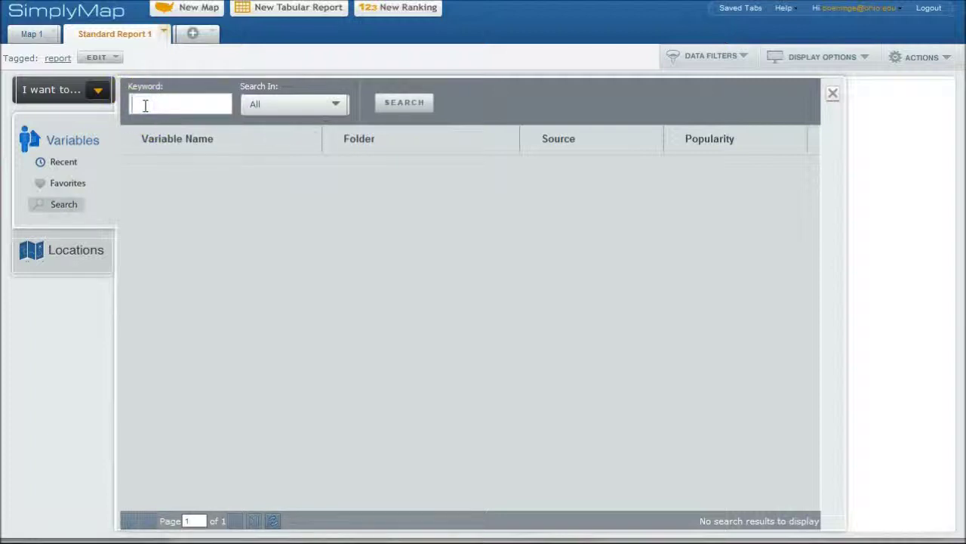
pyautogui.click(832, 96)
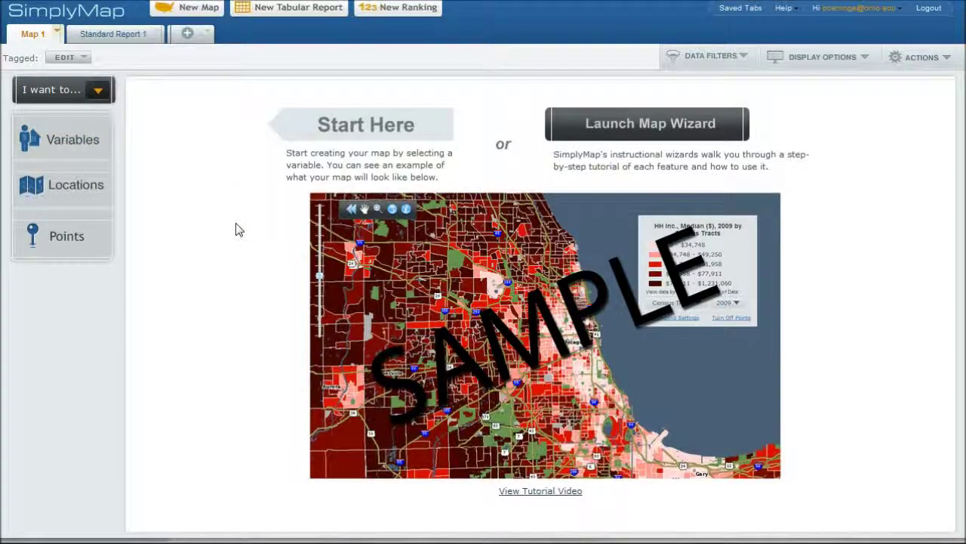
# - Use the Map Wizard to map % Bob Evans 3-4 visits (2010) from Recent variables
pyautogui.click(612, 119)
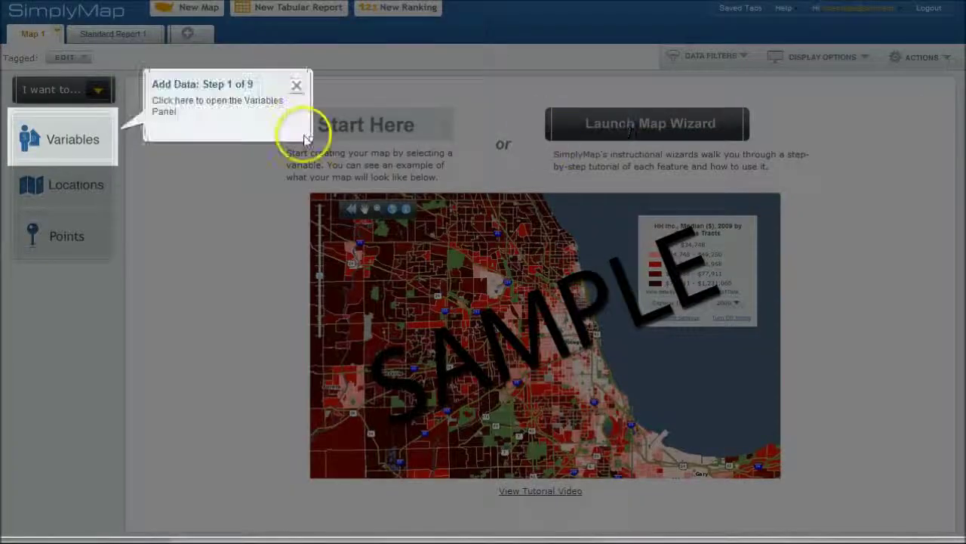
pyautogui.click(69, 139)
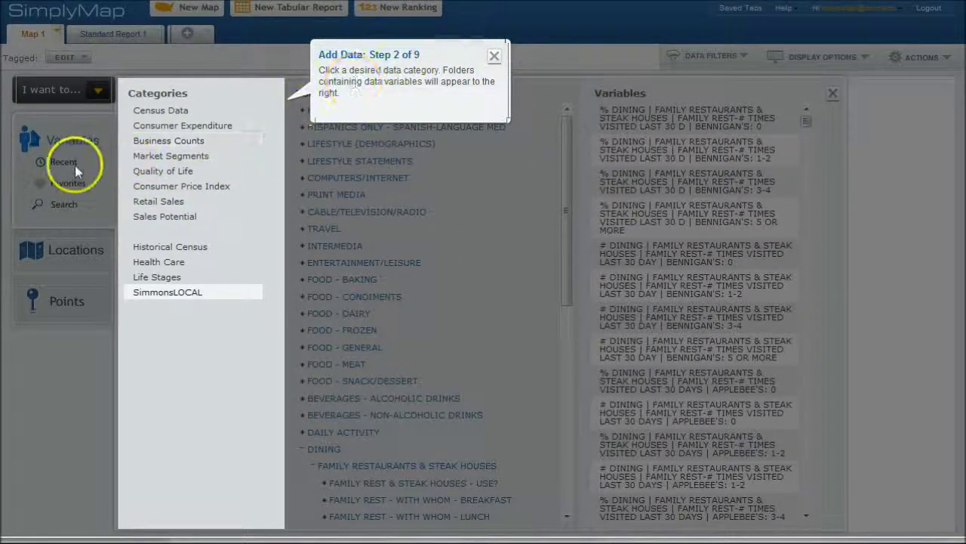
pyautogui.click(495, 58)
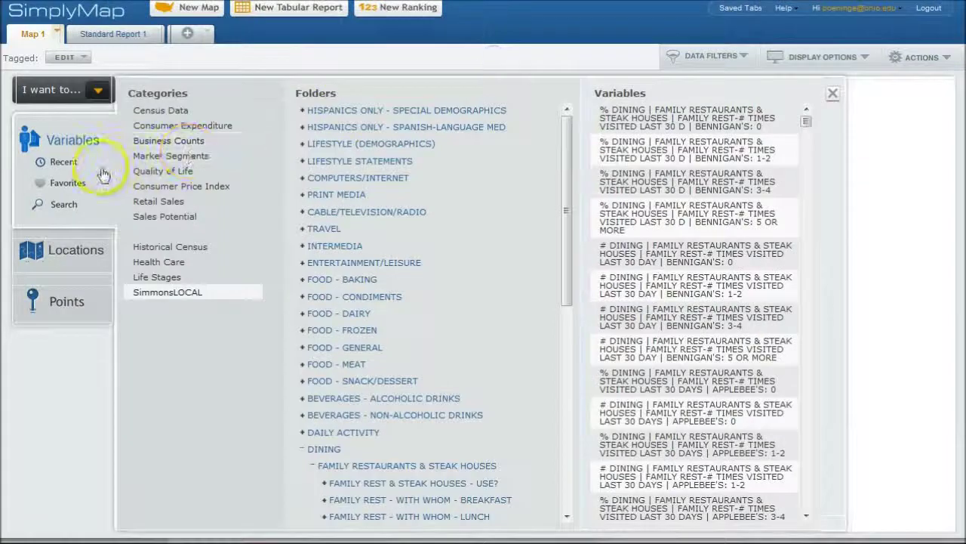
pyautogui.click(55, 164)
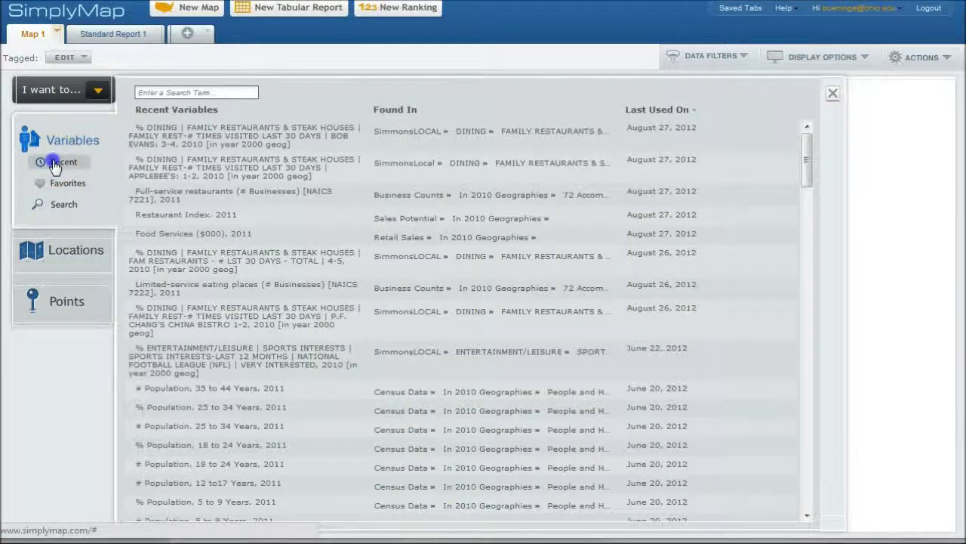
pyautogui.moveTo(125, 143)
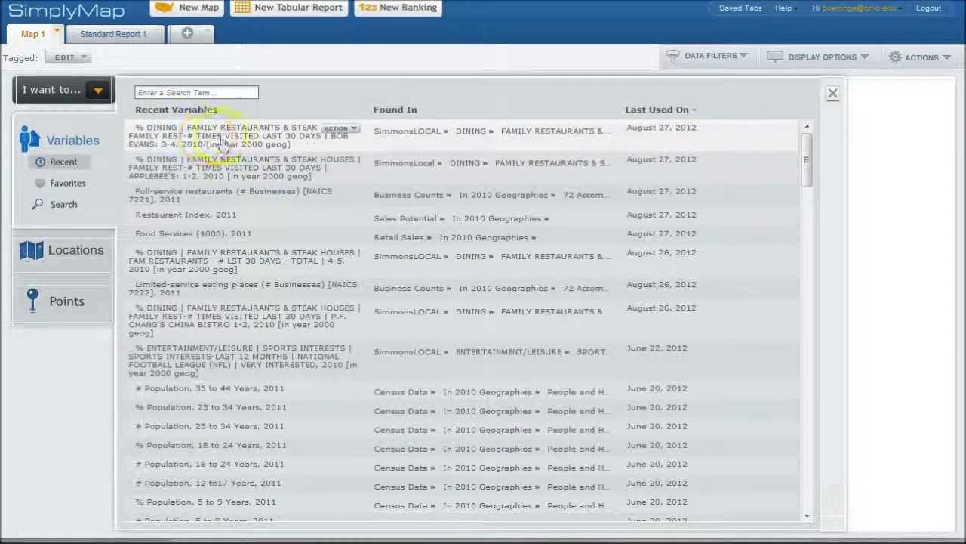
pyautogui.click(338, 128)
pyautogui.click(339, 127)
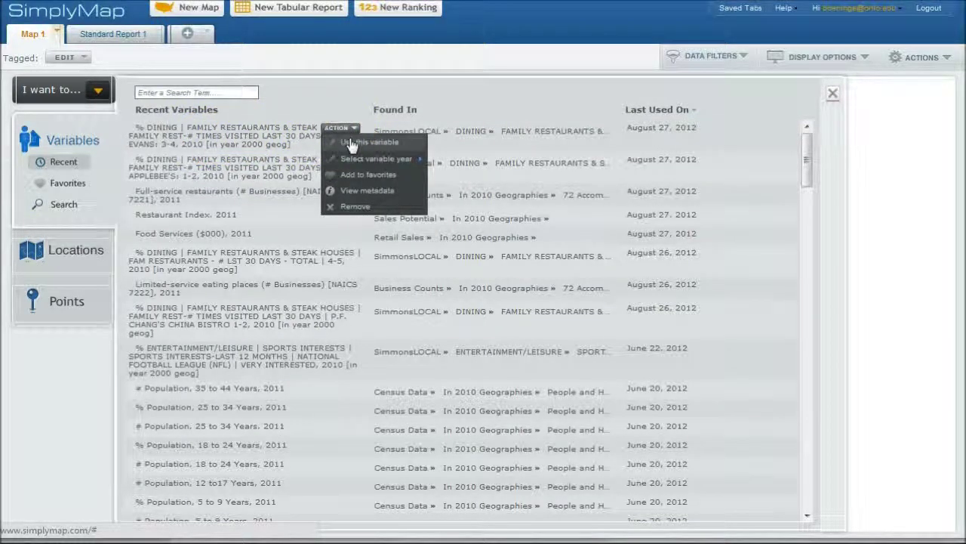
pyautogui.click(351, 143)
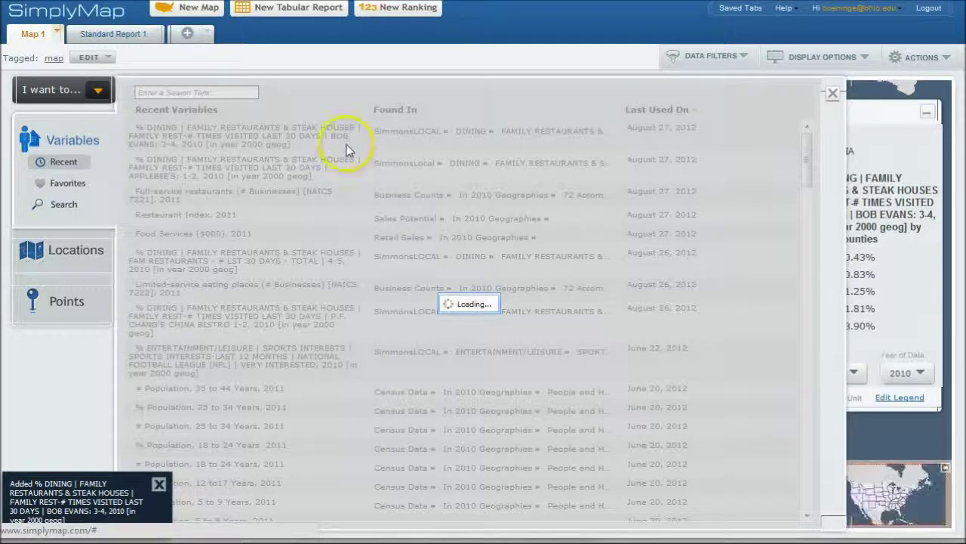
pyautogui.click(834, 94)
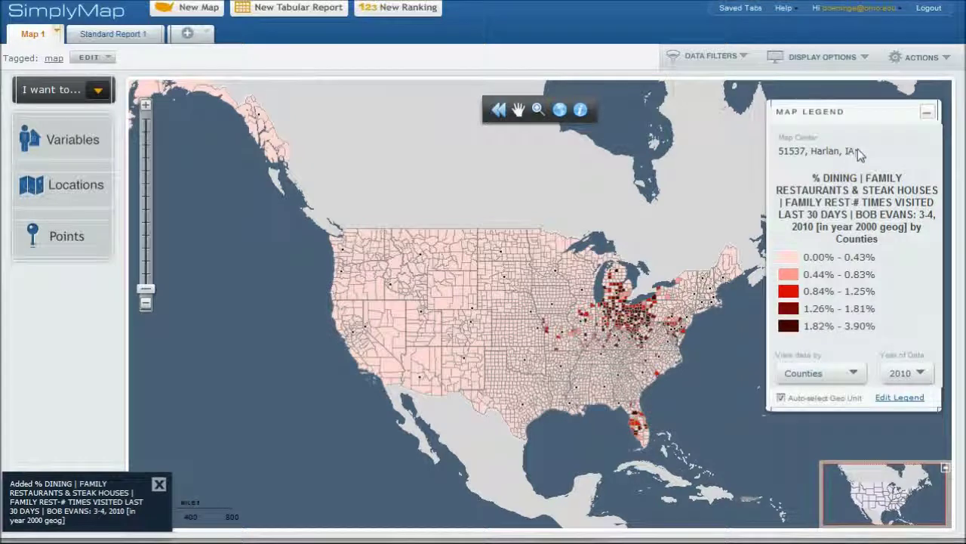
# - Use Cities > West Virginia > Parkersburg, WV as the map location
pyautogui.click(68, 185)
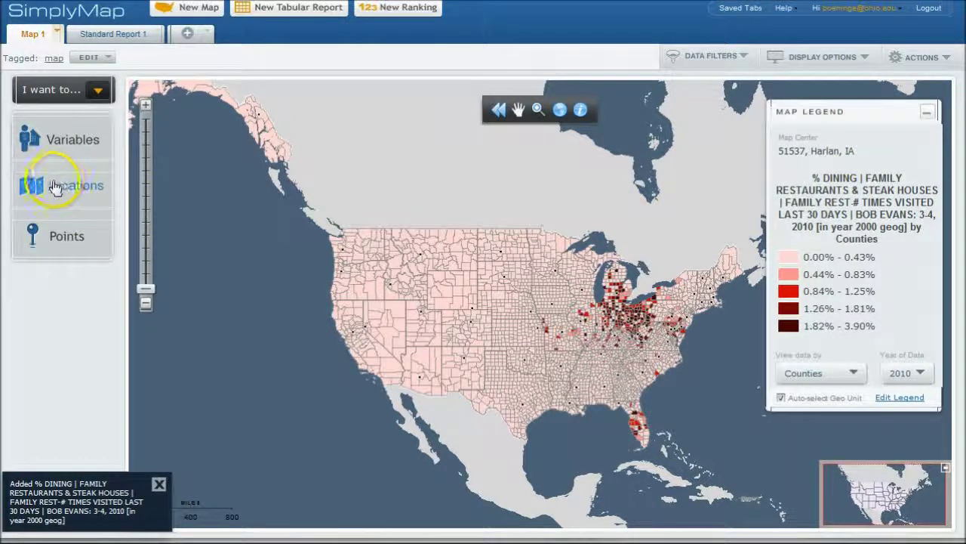
pyautogui.click(346, 131)
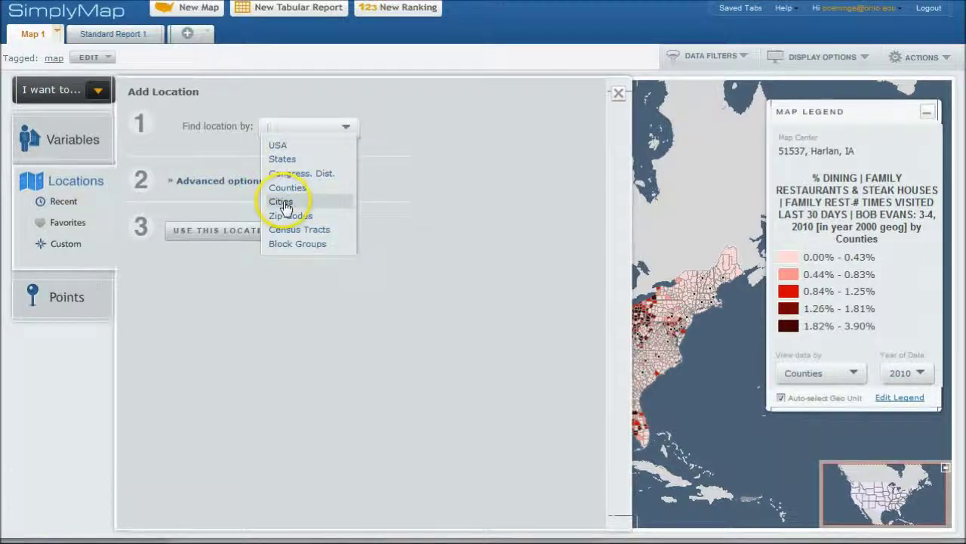
pyautogui.click(281, 201)
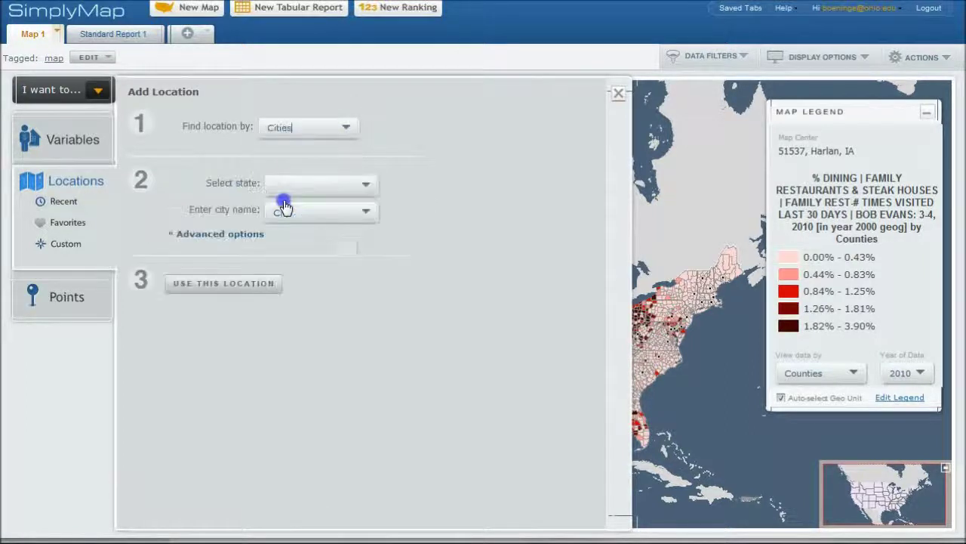
pyautogui.write('wes')
pyautogui.click(315, 201)
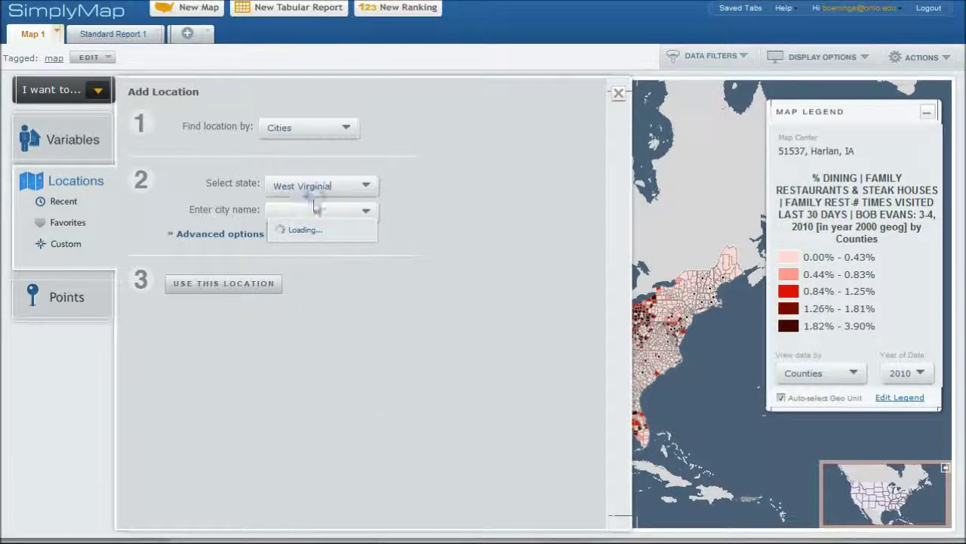
pyautogui.click(298, 211)
pyautogui.write('park')
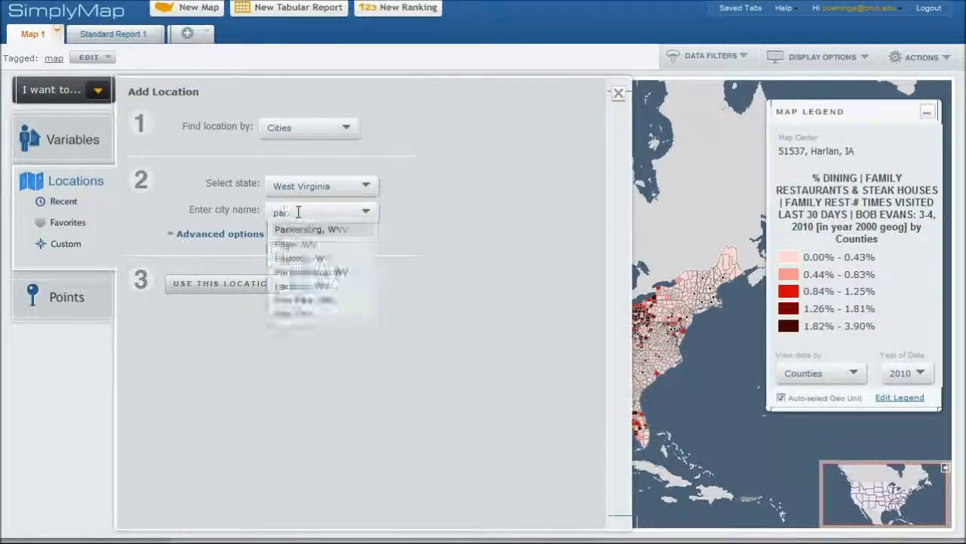
pyautogui.click(311, 230)
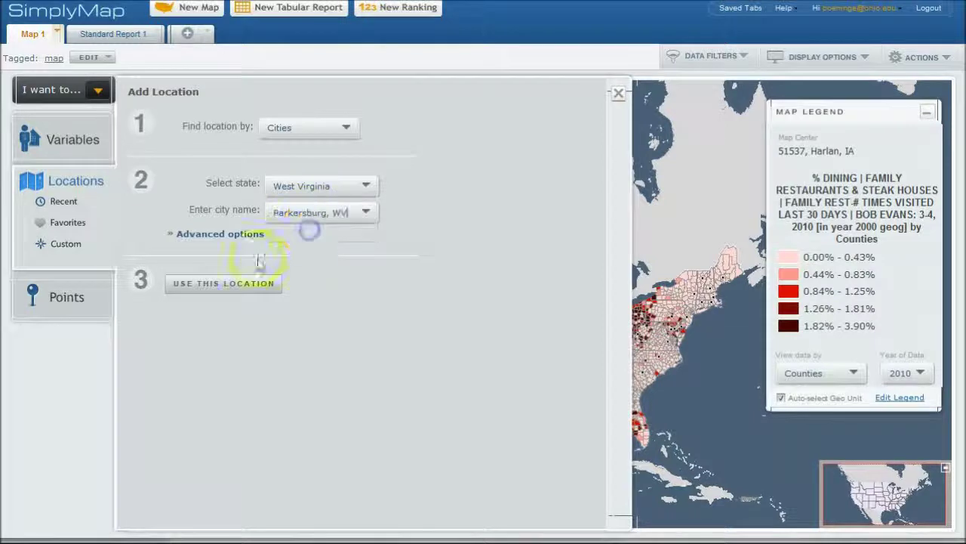
pyautogui.click(225, 286)
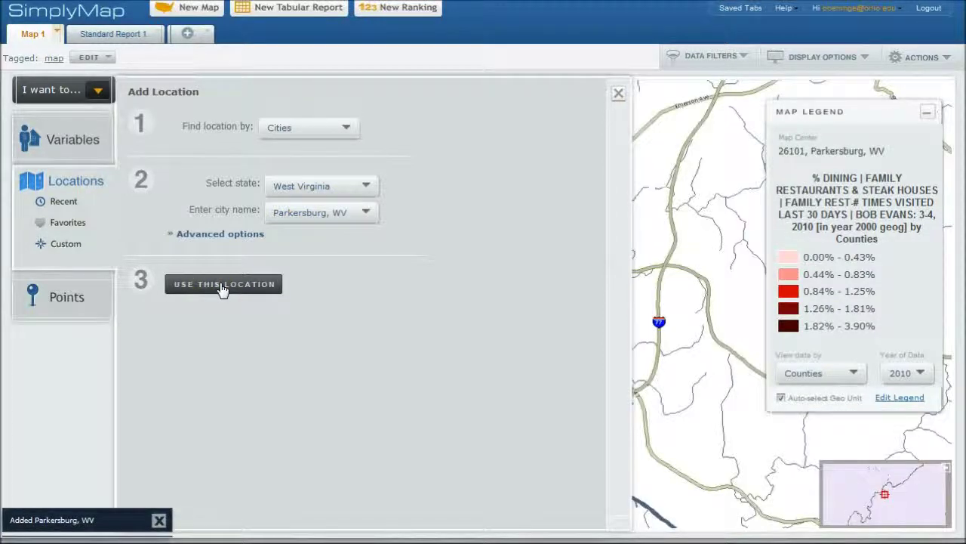
# - Close the Add Location panel to reveal the full Parkersburg census-tract map
pyautogui.click(619, 94)
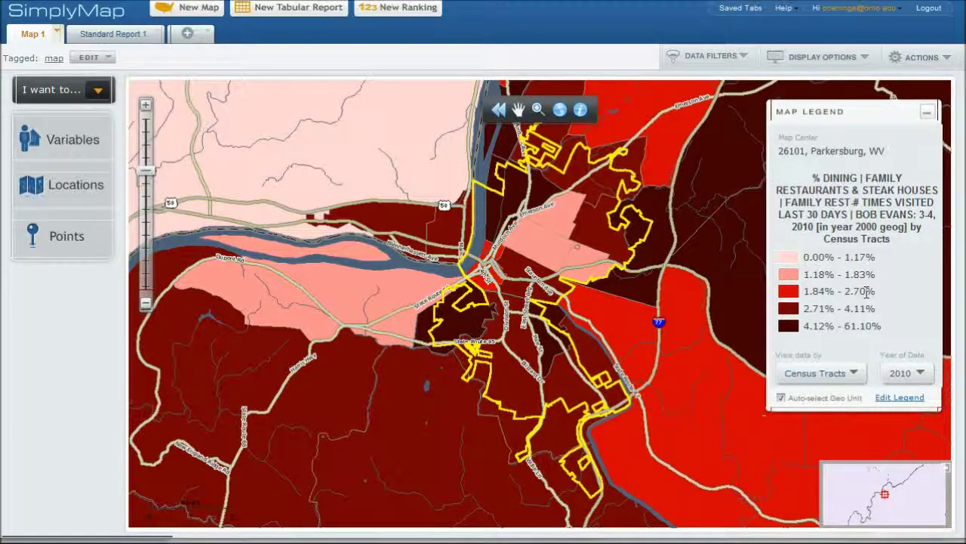
# - Zoom out around Parkersburg, view data by Counties, and turn on Label Counties
pyautogui.click(238, 327)
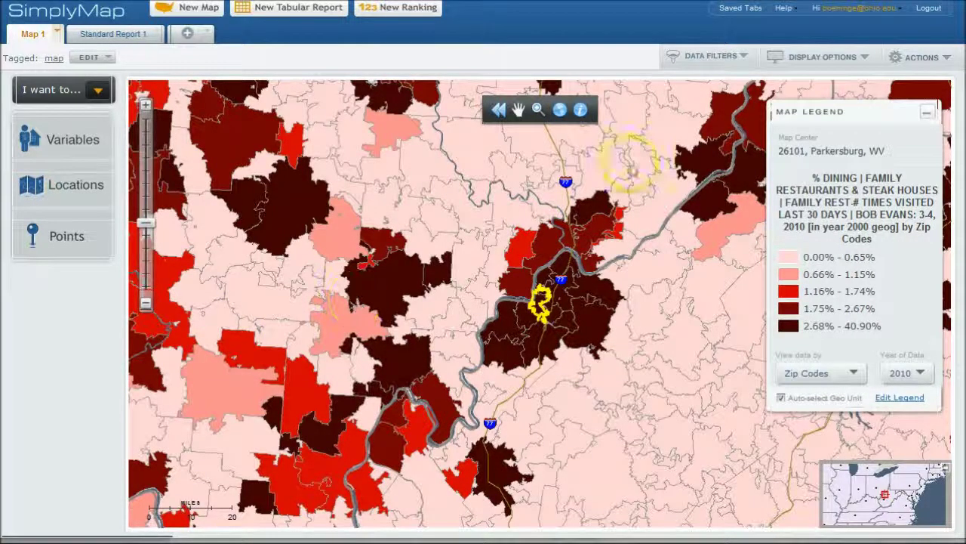
pyautogui.click(861, 61)
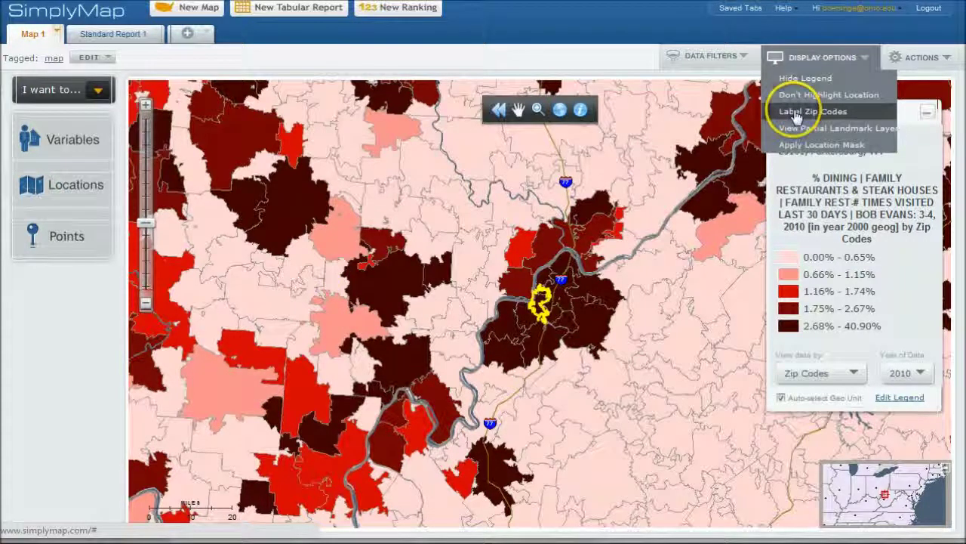
pyautogui.click(847, 369)
pyautogui.click(807, 405)
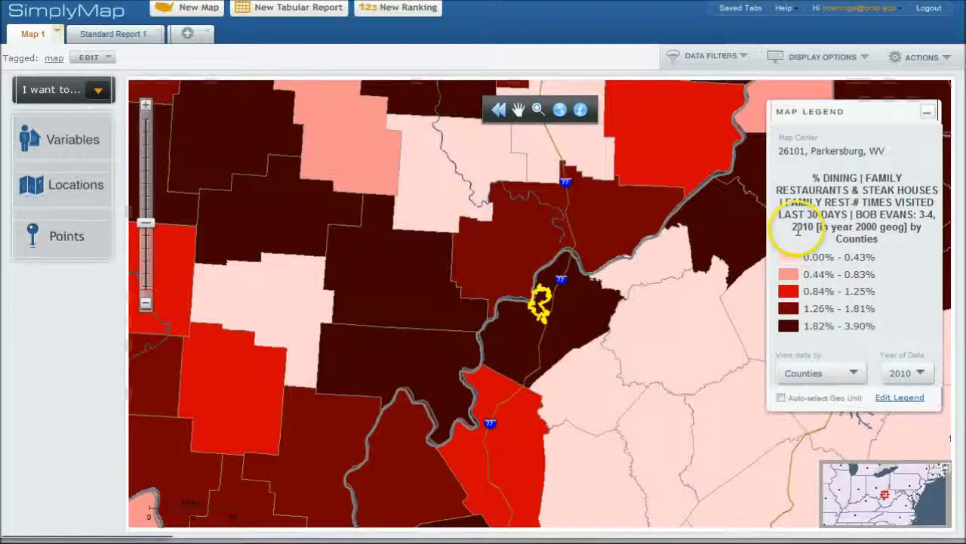
pyautogui.click(863, 59)
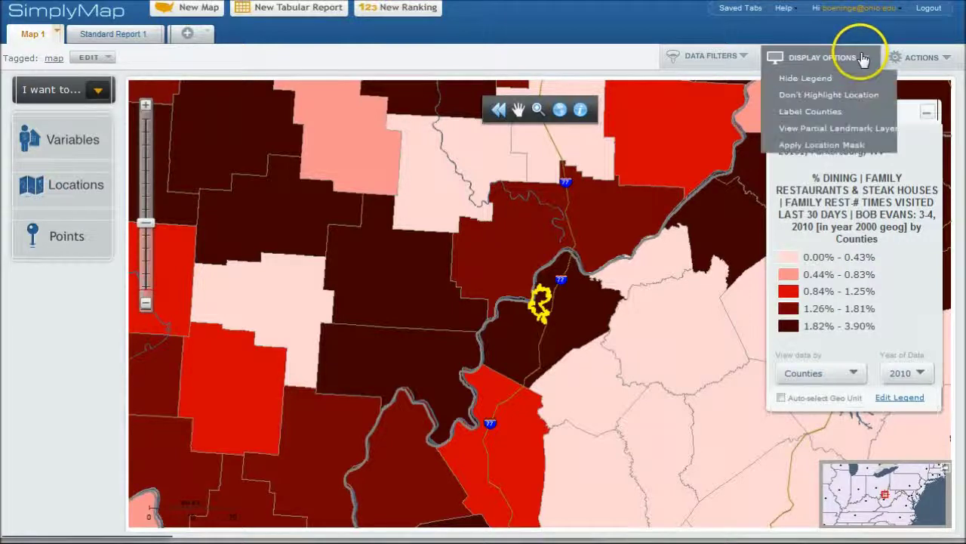
pyautogui.click(811, 113)
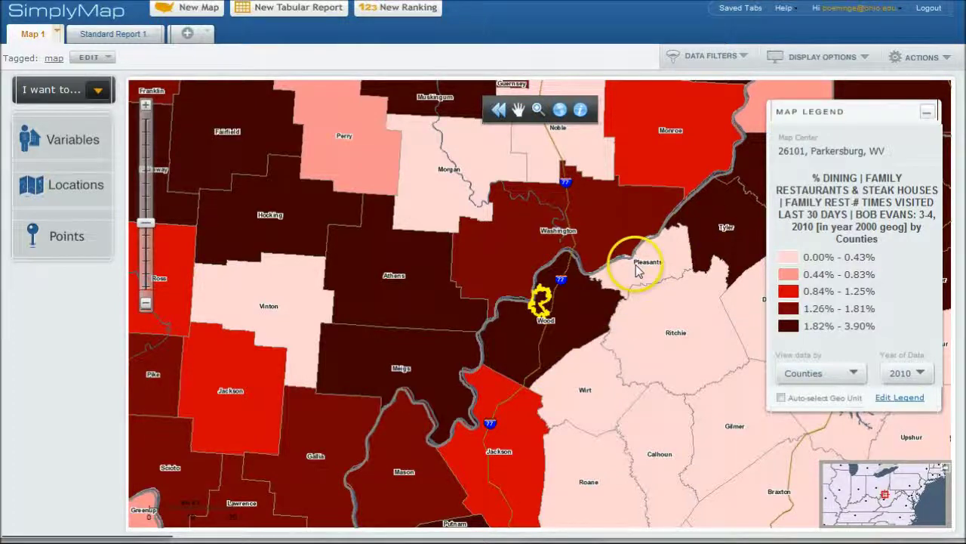
pyautogui.click(922, 58)
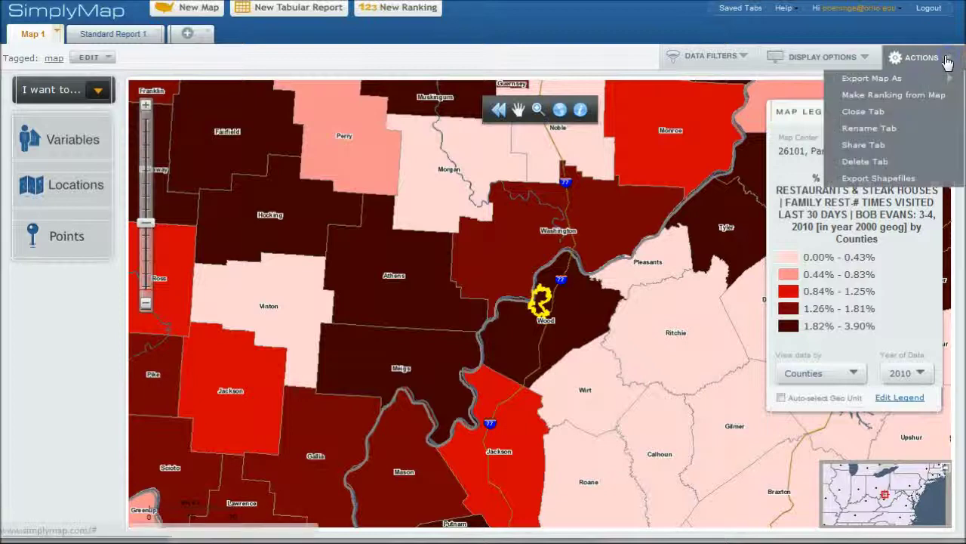
pyautogui.moveTo(901, 79)
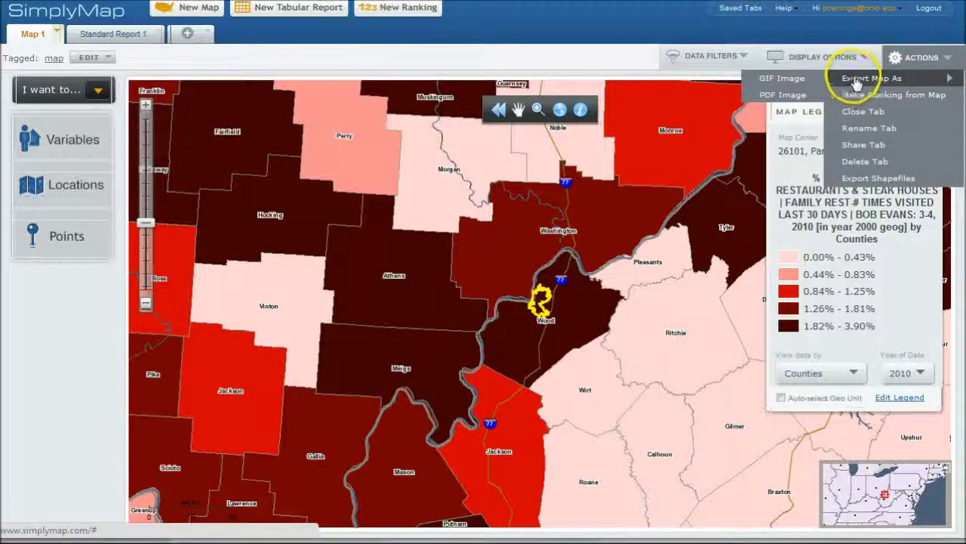
pyautogui.click(918, 302)
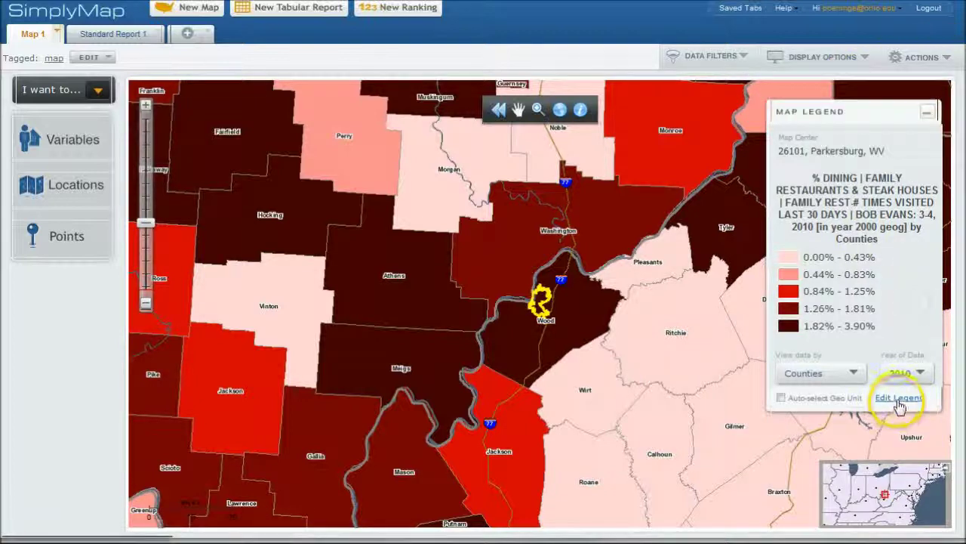